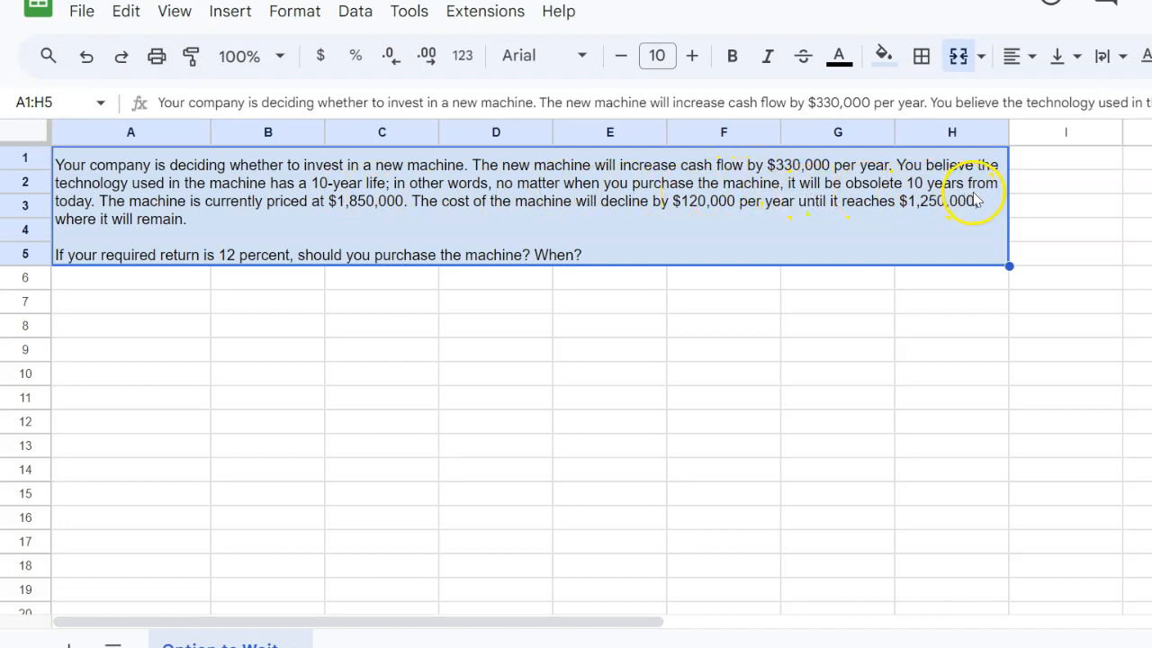
{"action": "left_click", "coordinate": [144, 215]}
{"action": "left_click", "coordinate": [156, 216]}
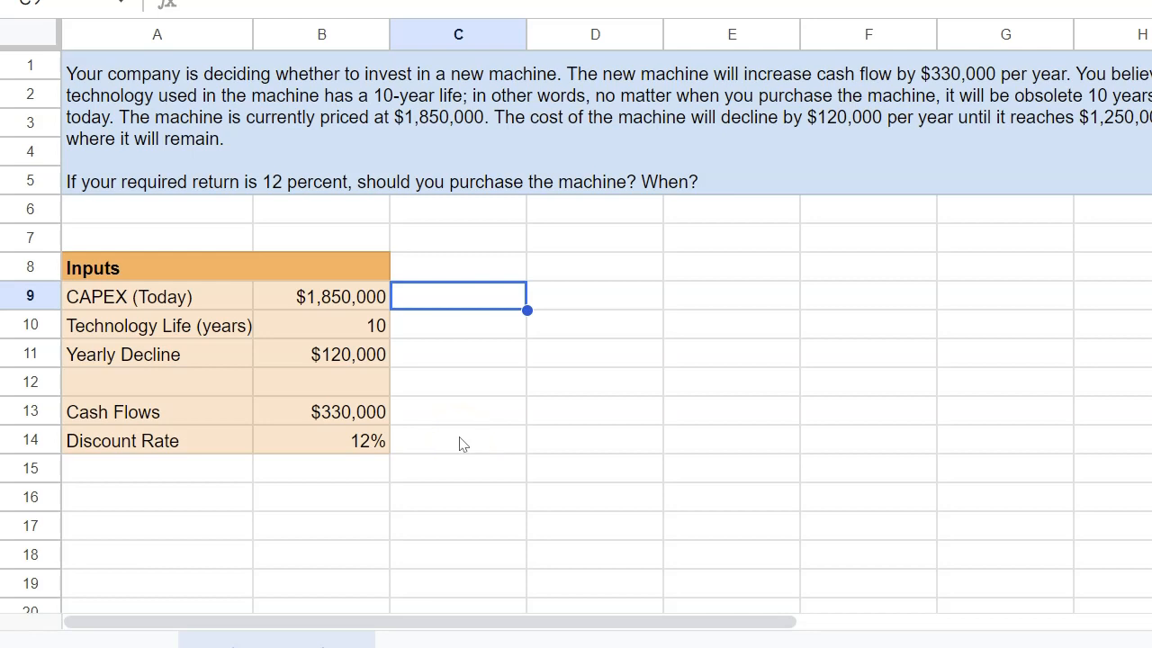
{"action": "left_click", "coordinate": [349, 358]}
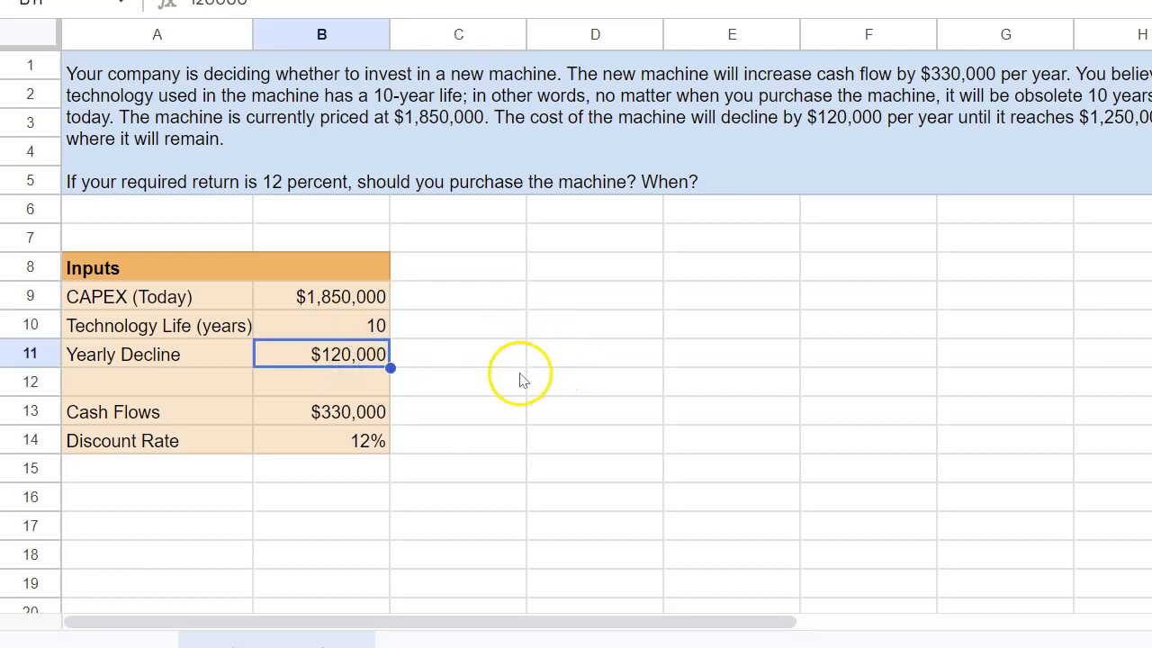
{"action": "left_click", "coordinate": [364, 422]}
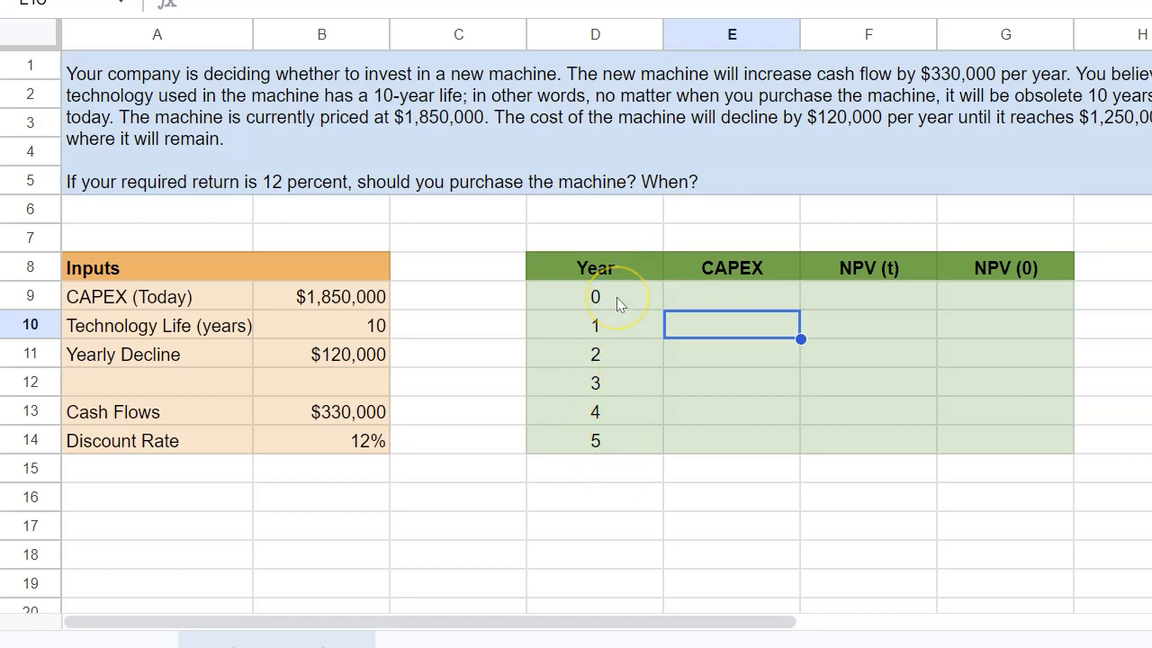
Link the year 0 CAPEX in E9 to today's CAPEX input with the formula =B9.
{"action": "left_click", "coordinate": [734, 296]}
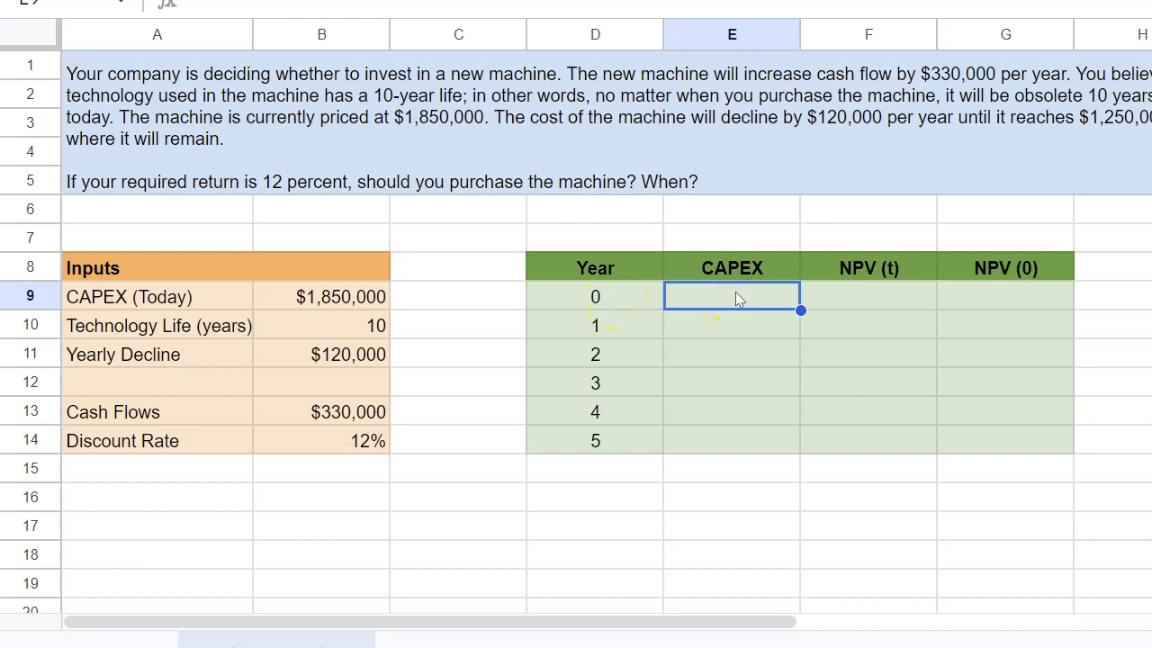
{"action": "type", "text": "="}
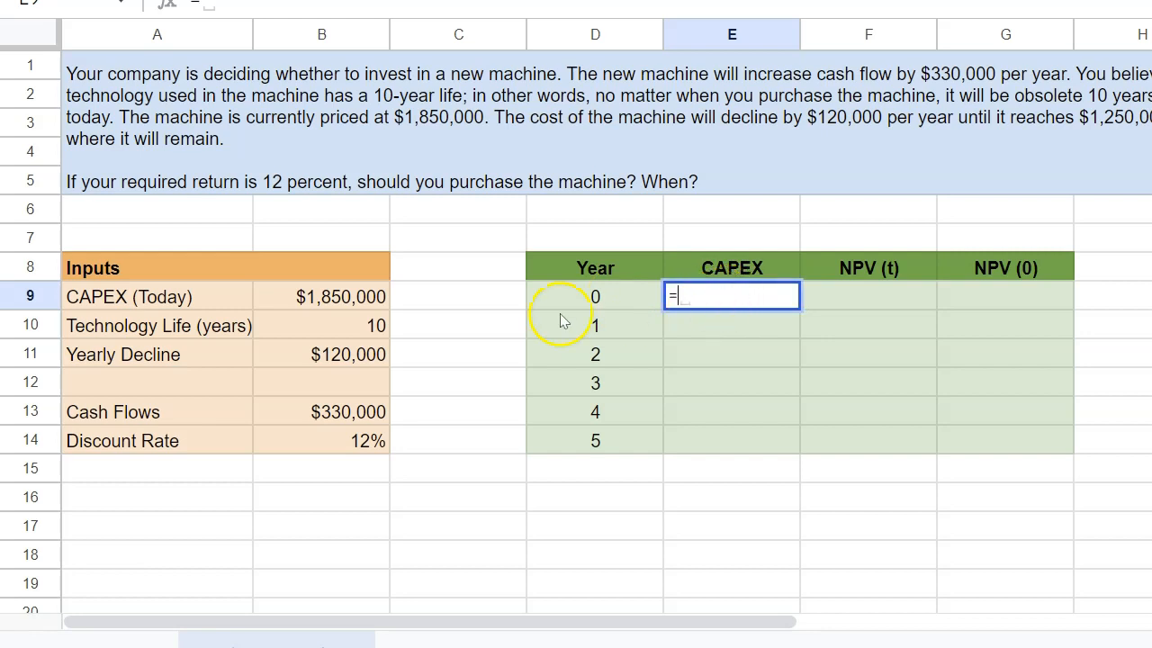
{"action": "left_click", "coordinate": [350, 299]}
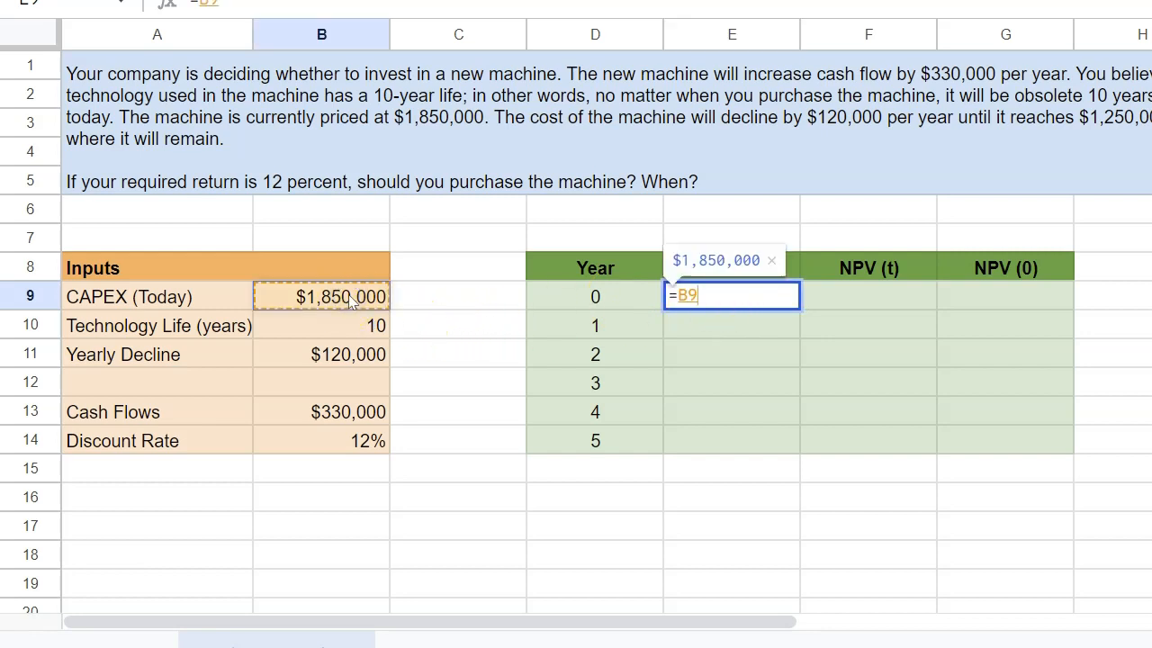
{"action": "key", "text": "Return"}
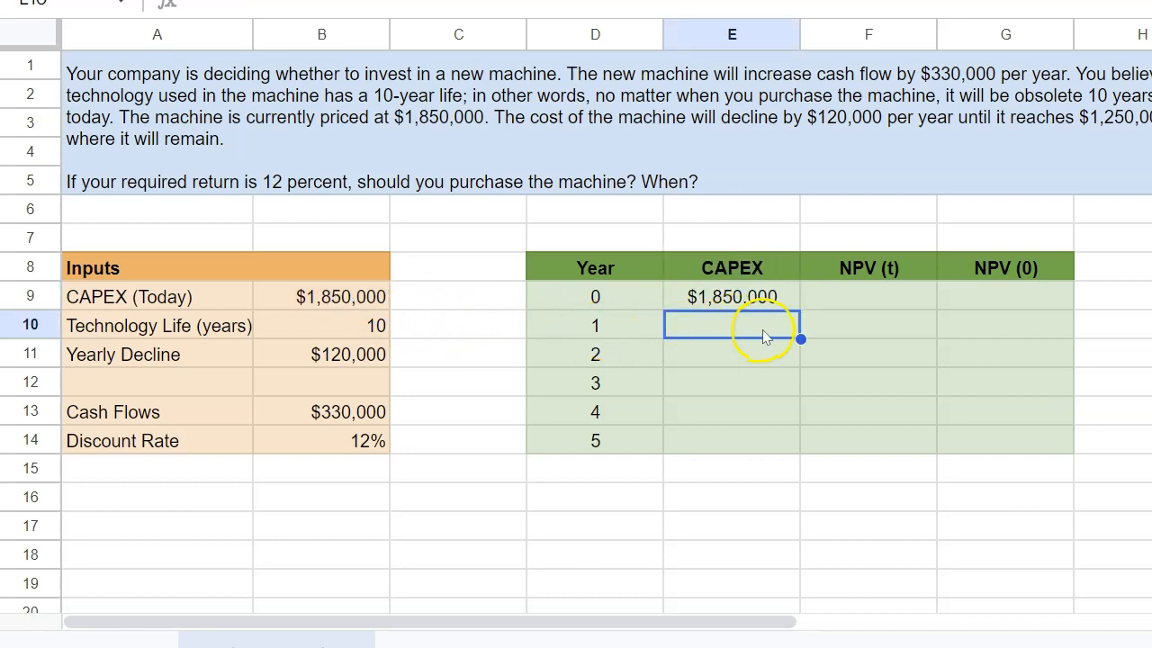
Calculate the year 1 CAPEX in E10 with the formula =E9-$B$11, locking the yearly decline reference.
{"action": "type", "text": "=E9"}
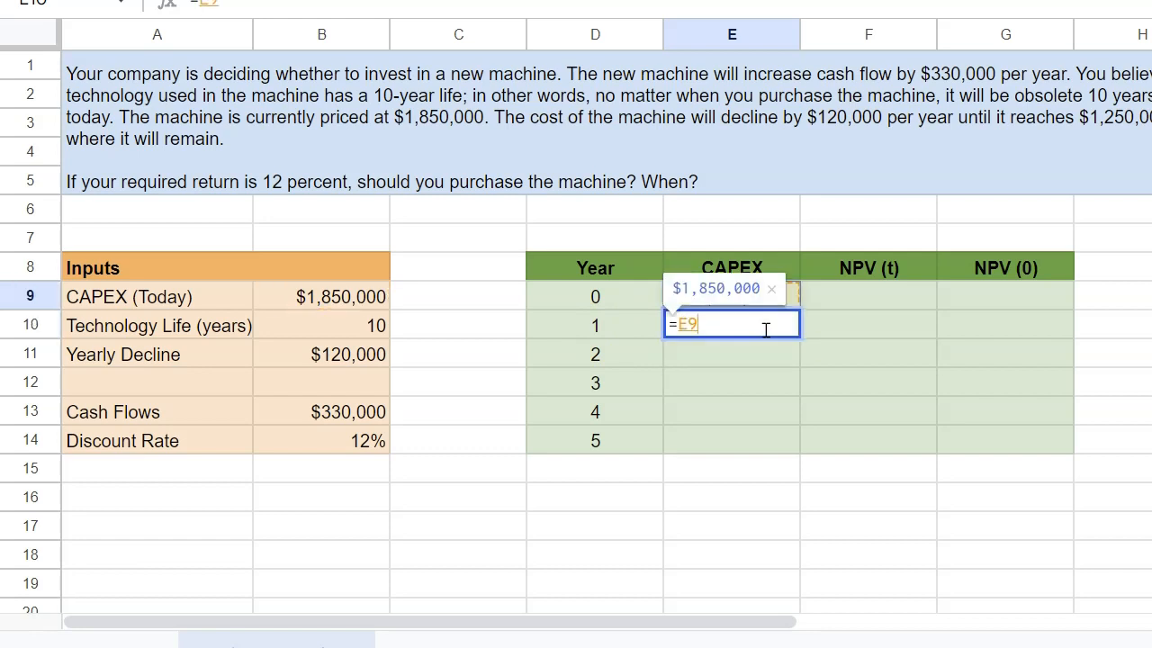
{"action": "type", "text": "-"}
{"action": "left_click", "coordinate": [340, 354]}
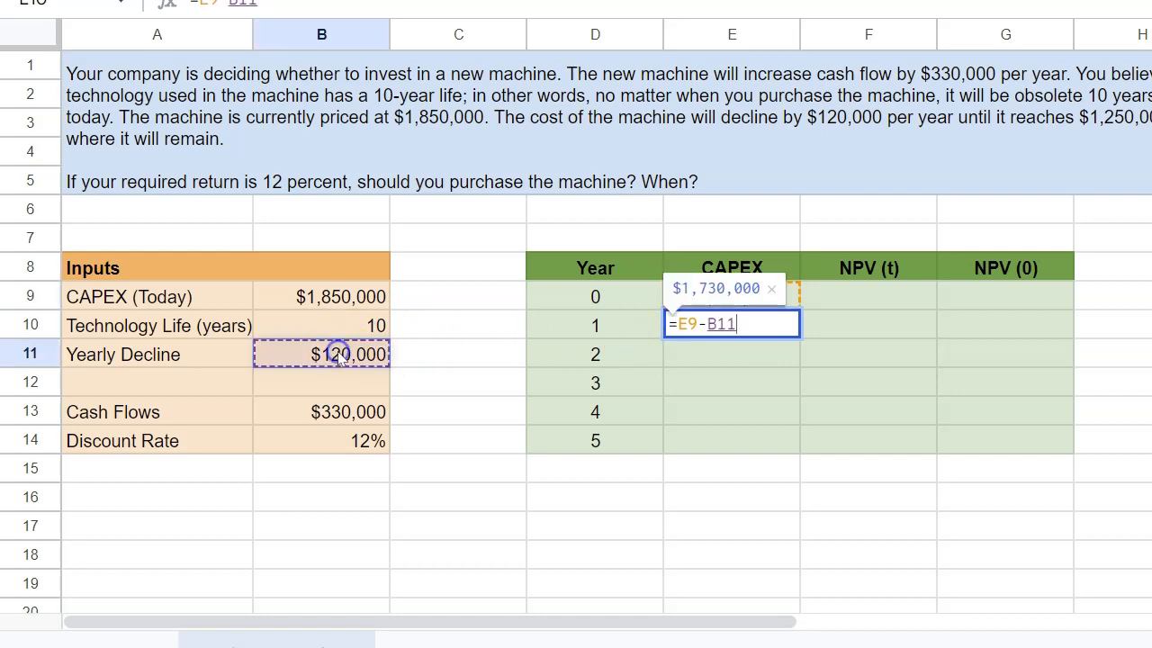
{"action": "key", "text": "F4"}
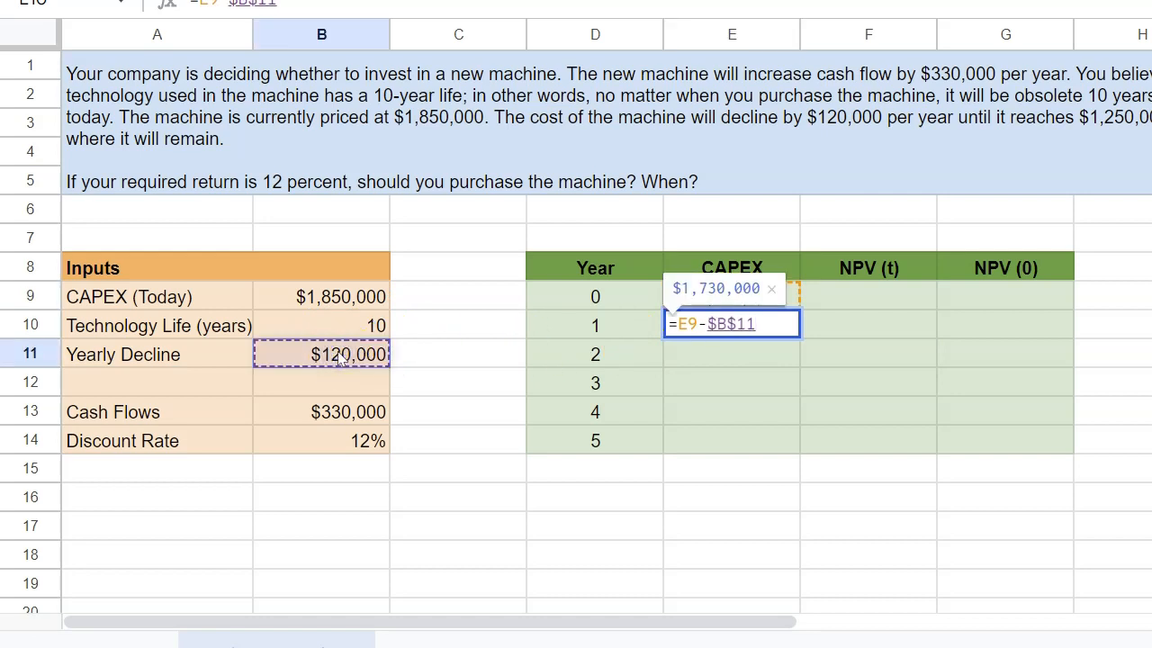
{"action": "key", "text": "Return"}
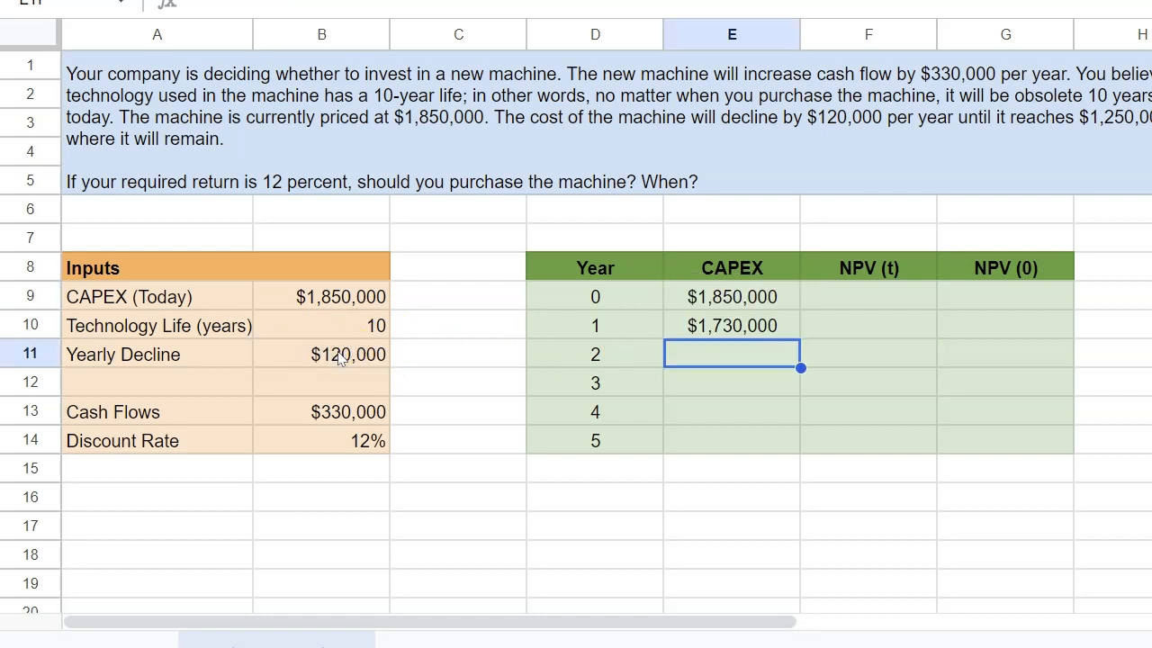
Copy the year 1 CAPEX formula from E10 down through year 5 in E14.
{"action": "left_click", "coordinate": [737, 331]}
{"action": "key", "text": "ctrl+c"}
{"action": "key", "text": "shift+Down"}
{"action": "key", "text": "shift+Down"}
{"action": "key", "text": "shift+Down"}
{"action": "key", "text": "shift+Down"}
{"action": "key", "text": "ctrl+v"}
{"action": "left_click", "coordinate": [746, 495]}
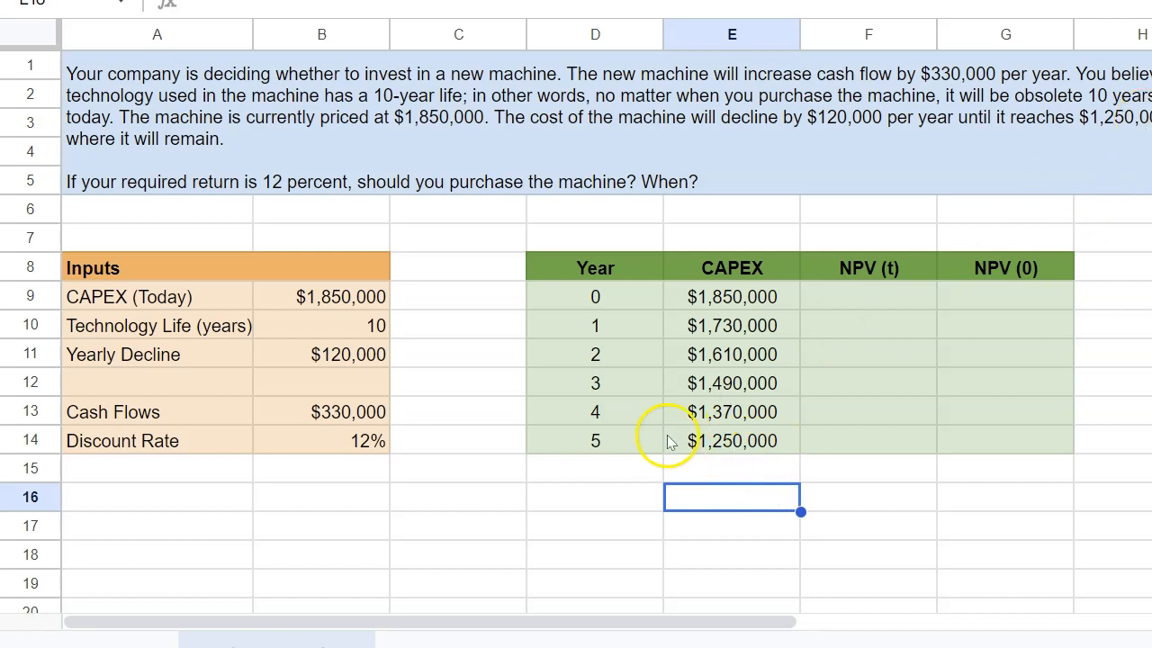
Begin a PV formula in F9 for the year 0 NPV (t), using the absolute reference $B$14 as the rate.
{"action": "left_click", "coordinate": [871, 300]}
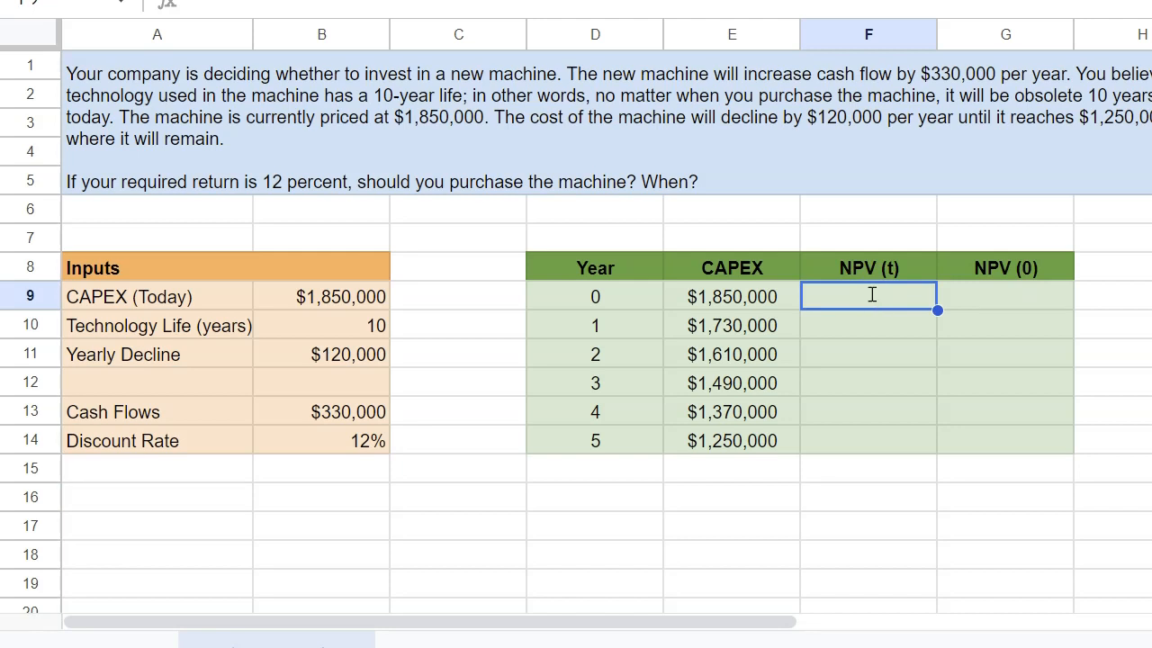
{"action": "double_click", "coordinate": [848, 299]}
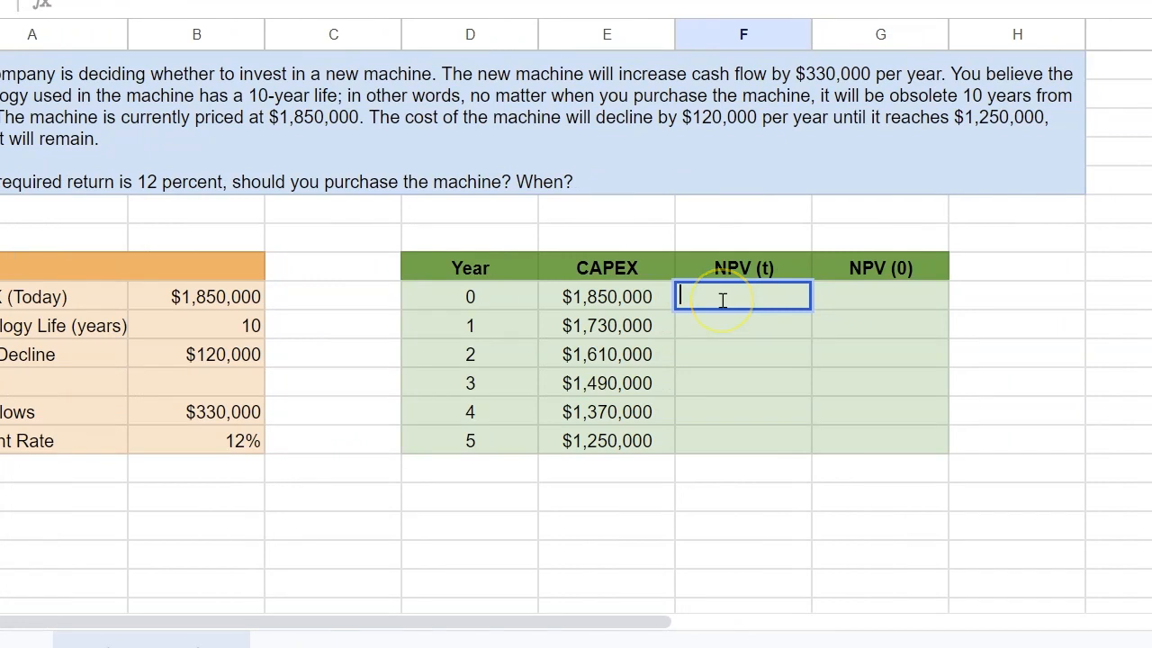
{"action": "type", "text": "=pv"}
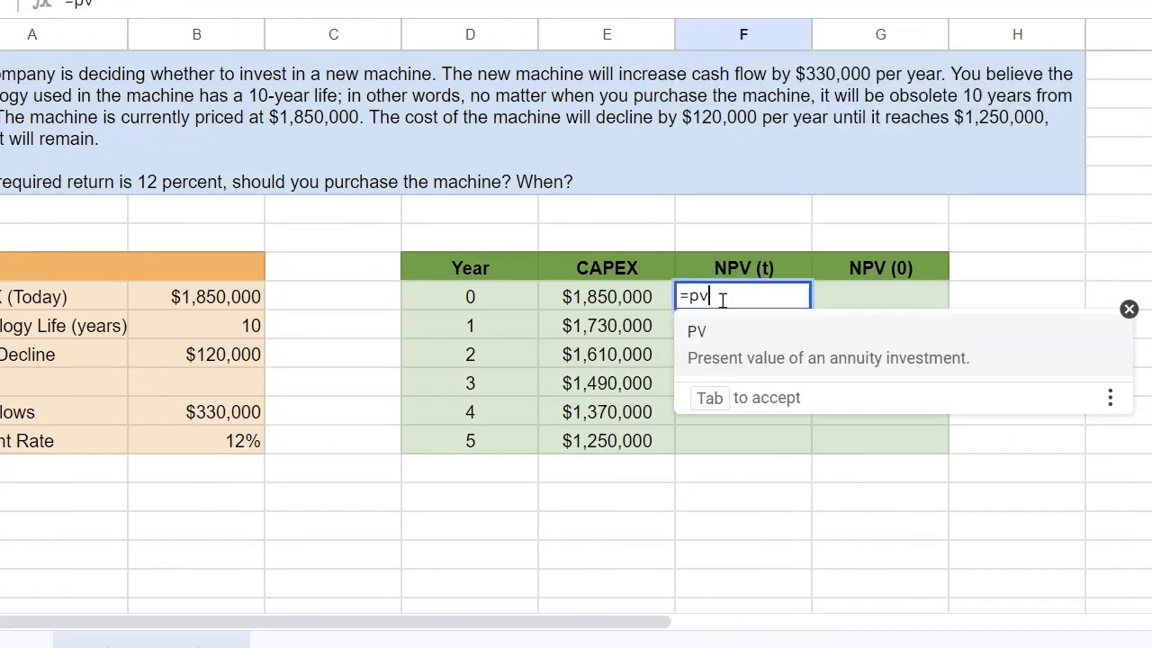
{"action": "type", "text": "("}
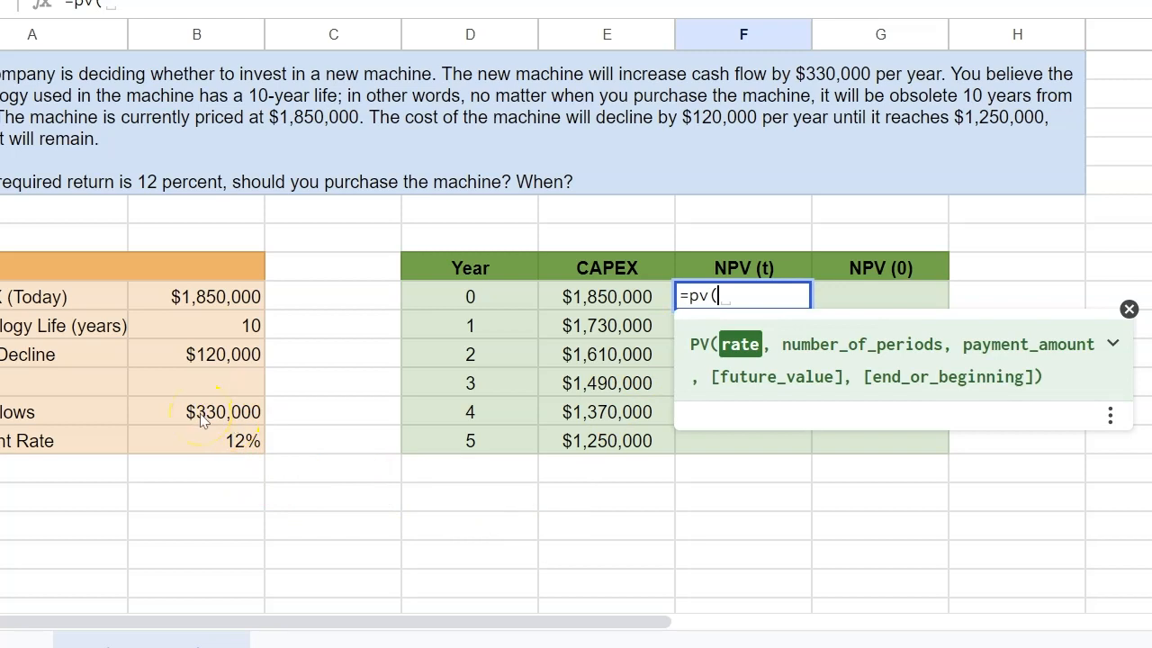
{"action": "left_click", "coordinate": [236, 443]}
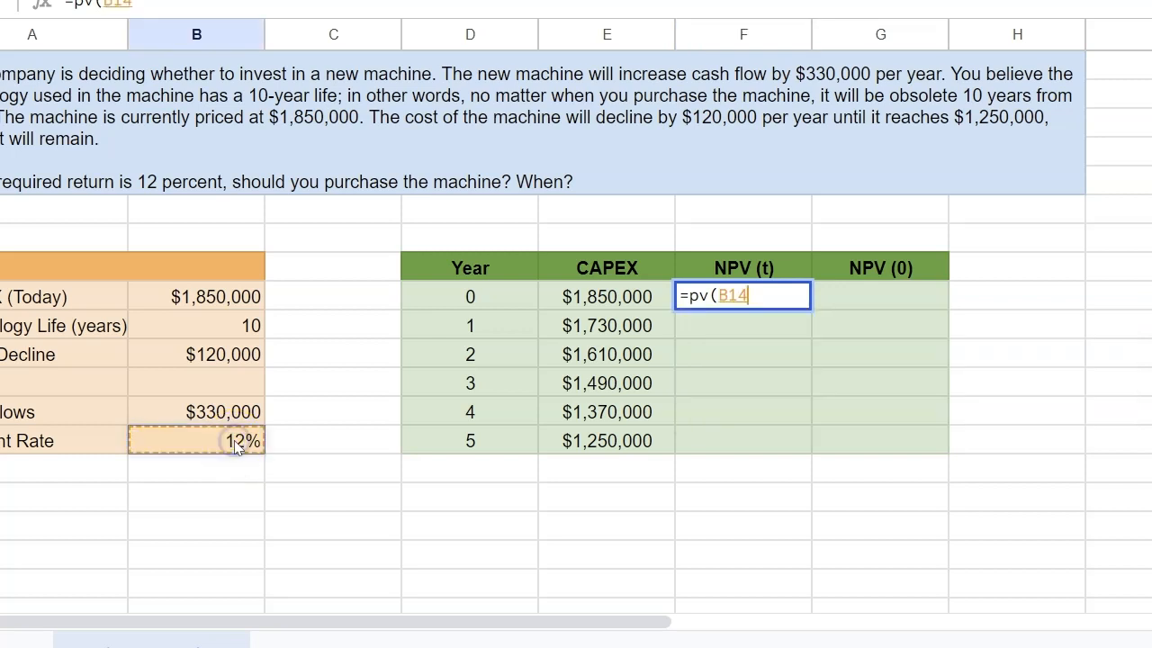
{"action": "key", "text": "F4"}
{"action": "type", "text": ","}
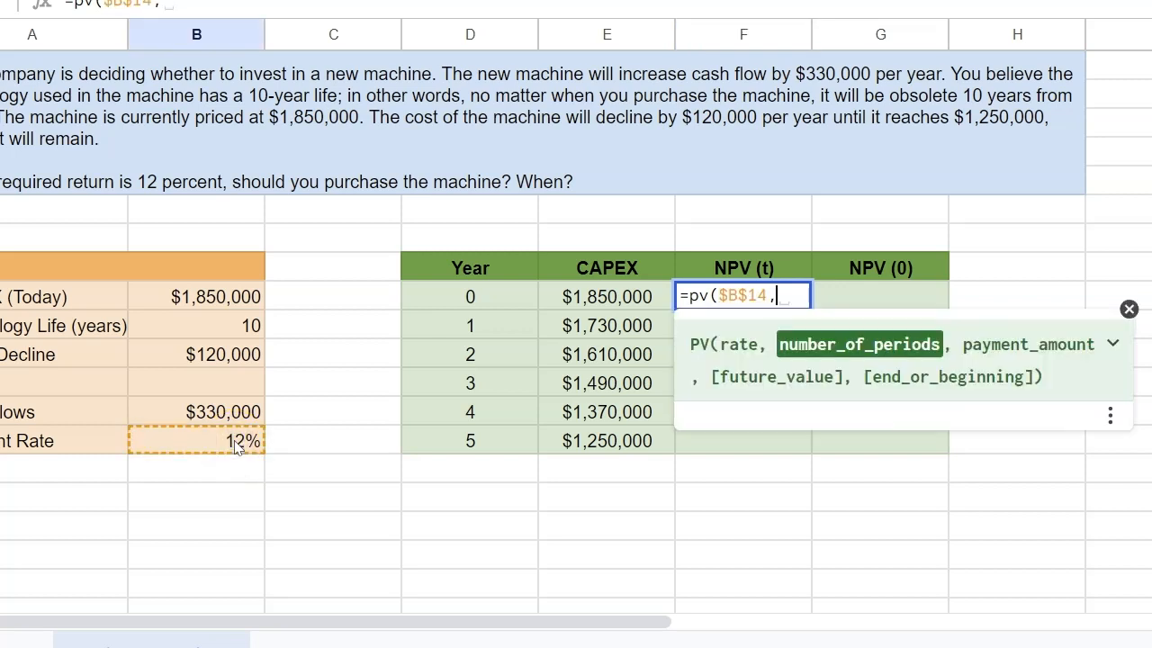
Enter $B$10-D9 as the number of periods in the PV formula, locking the technology life reference.
{"action": "left_click", "coordinate": [221, 326]}
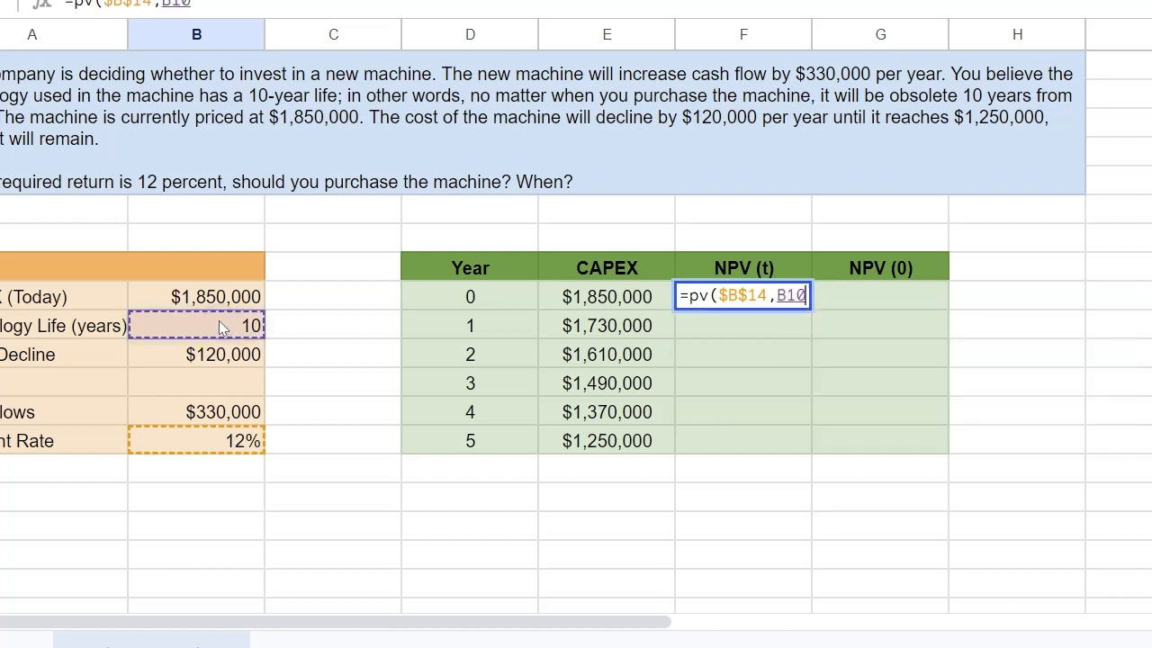
{"action": "key", "text": "F4"}
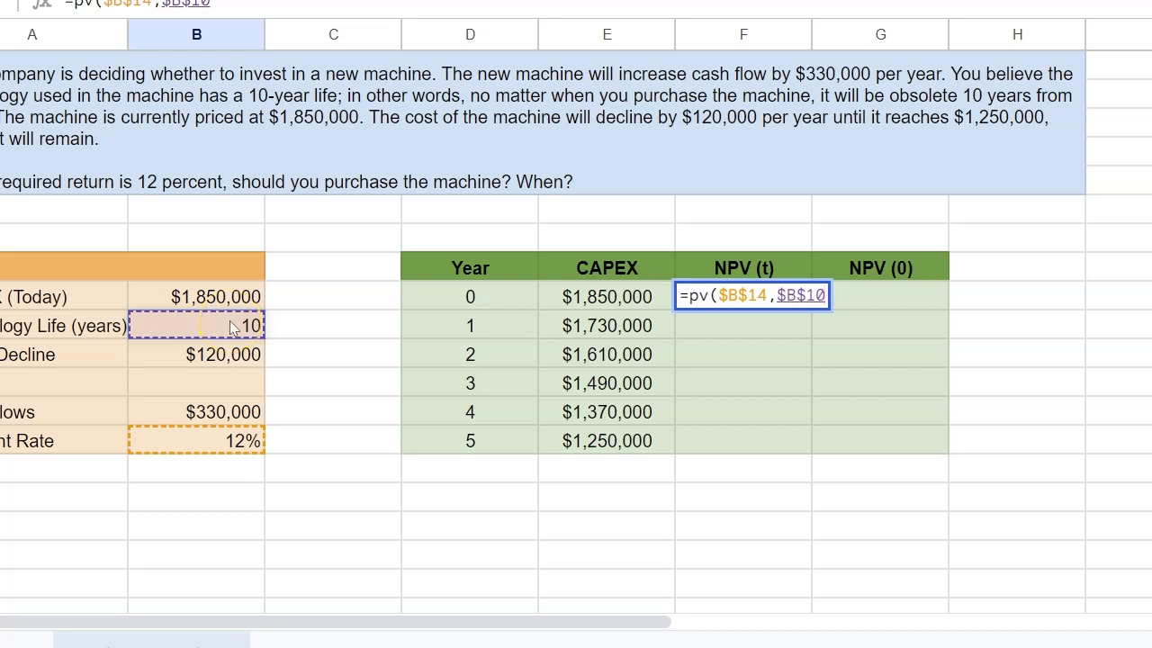
{"action": "type", "text": "-"}
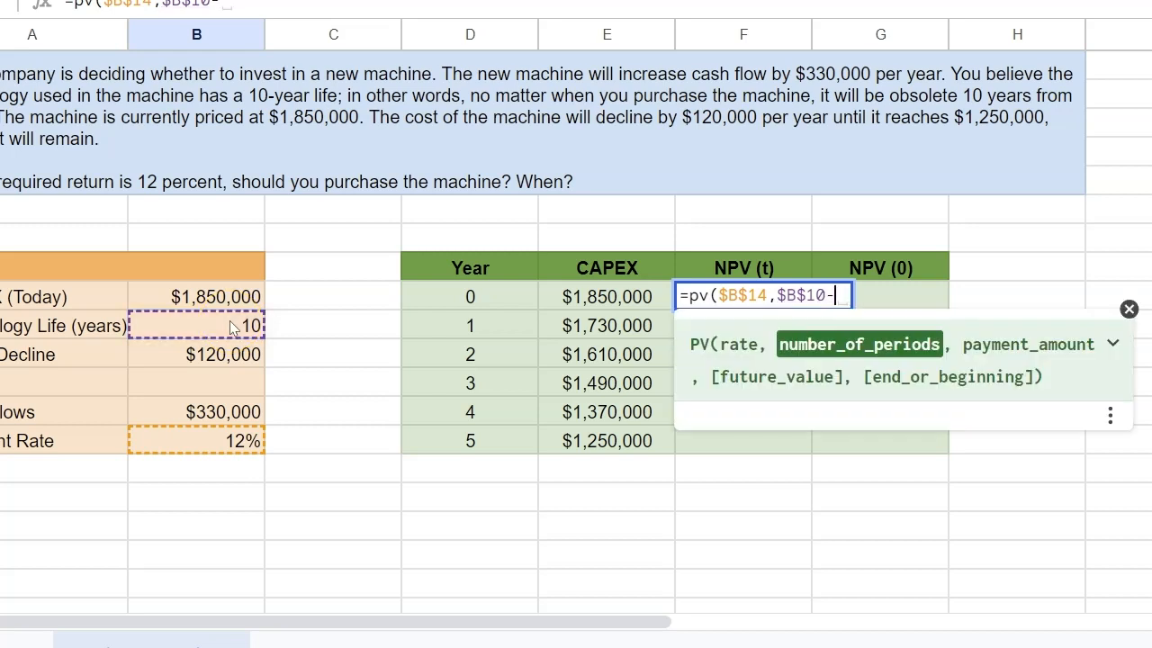
{"action": "left_click", "coordinate": [468, 298]}
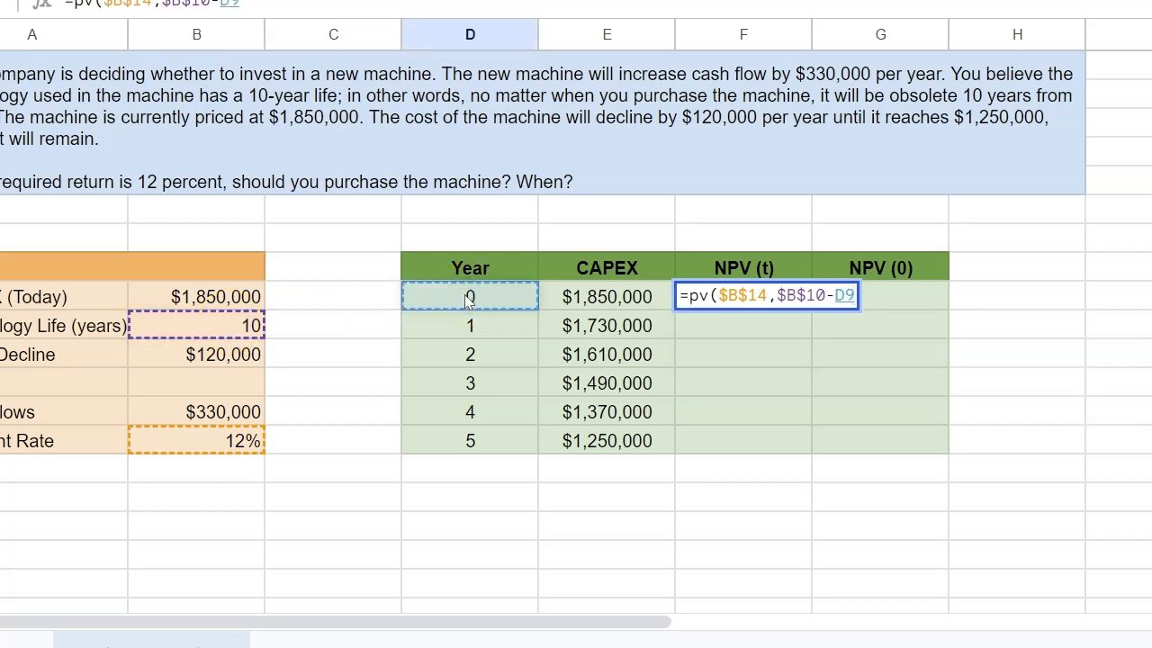
{"action": "left_click", "coordinate": [468, 300]}
{"action": "type", "text": ","}
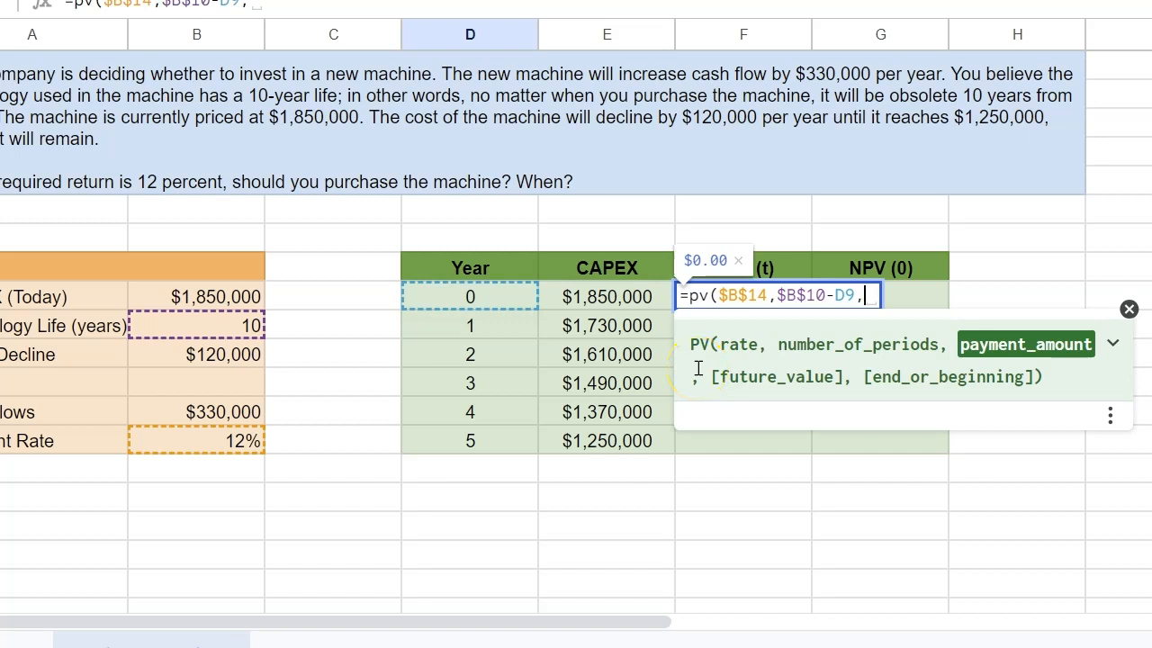
Complete the F9 formula with -$B$13 as the payment amount and subtract the year 0 CAPEX in E9.
{"action": "type", "text": "-"}
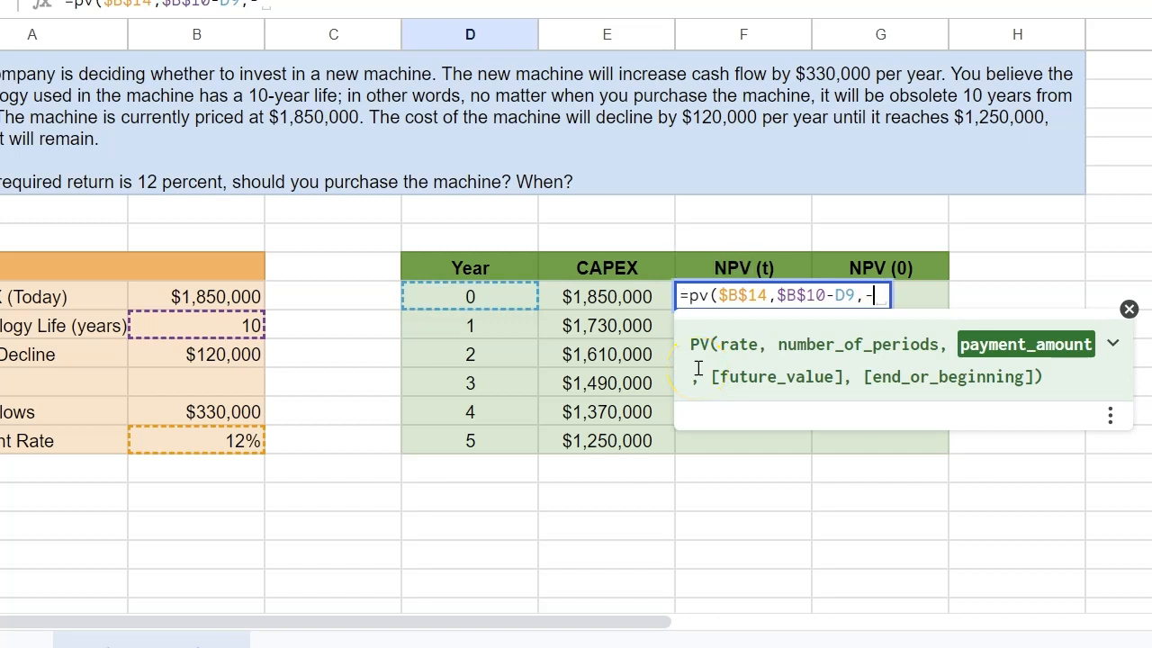
{"action": "left_click", "coordinate": [221, 416]}
{"action": "key", "text": "F4"}
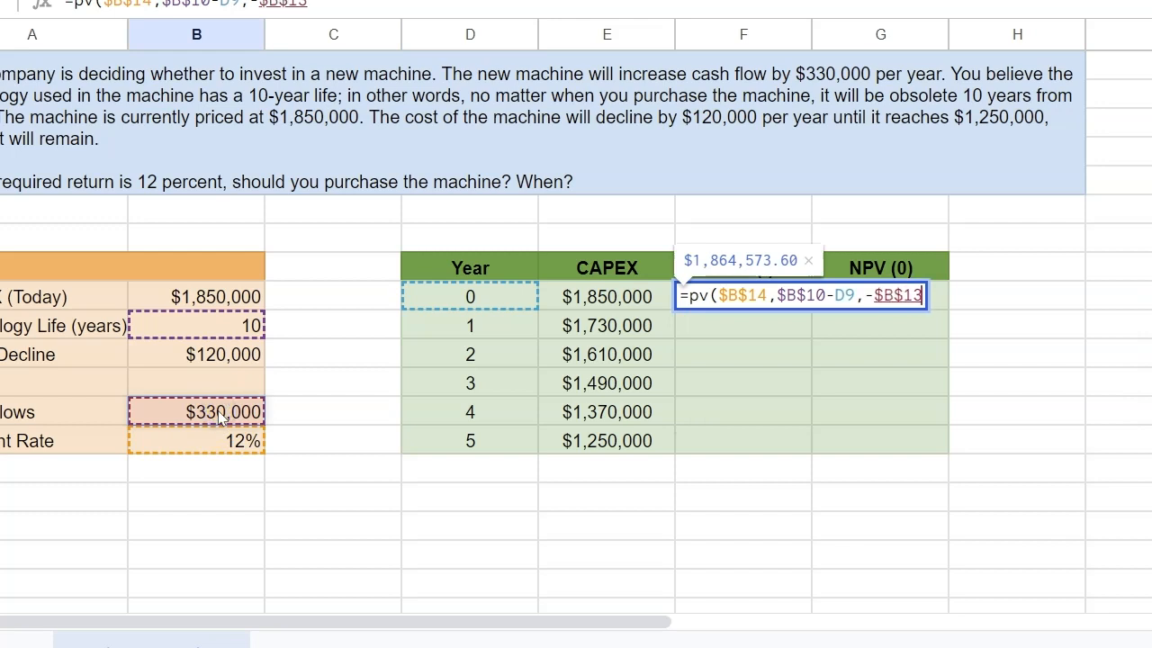
{"action": "type", "text": ")"}
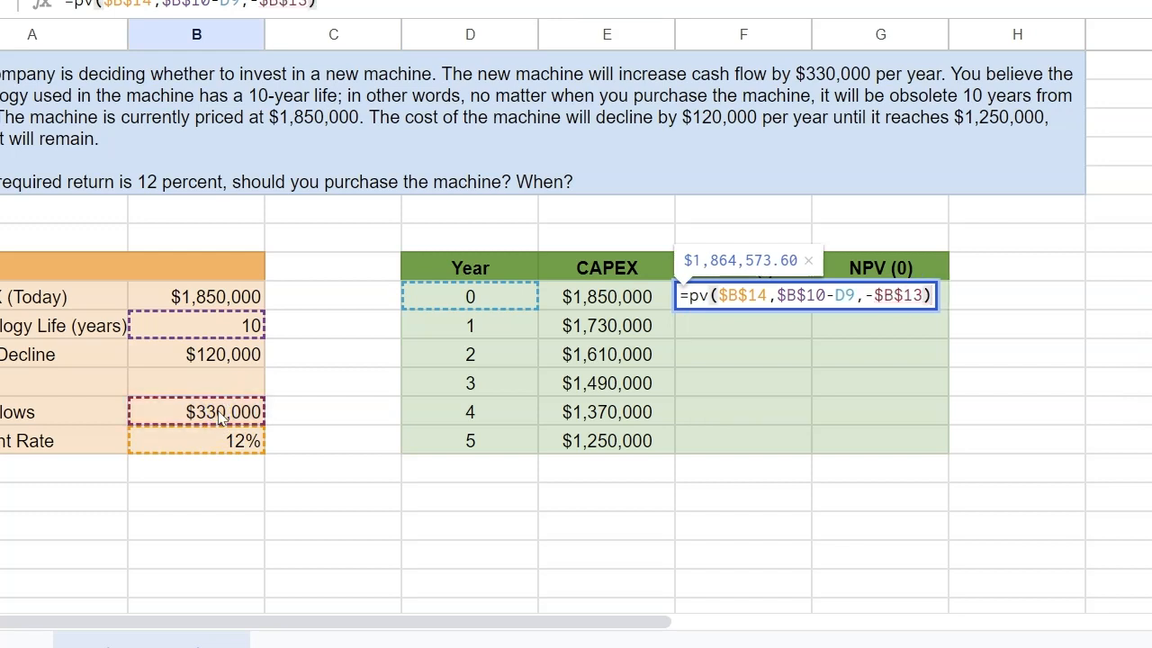
{"action": "type", "text": "-"}
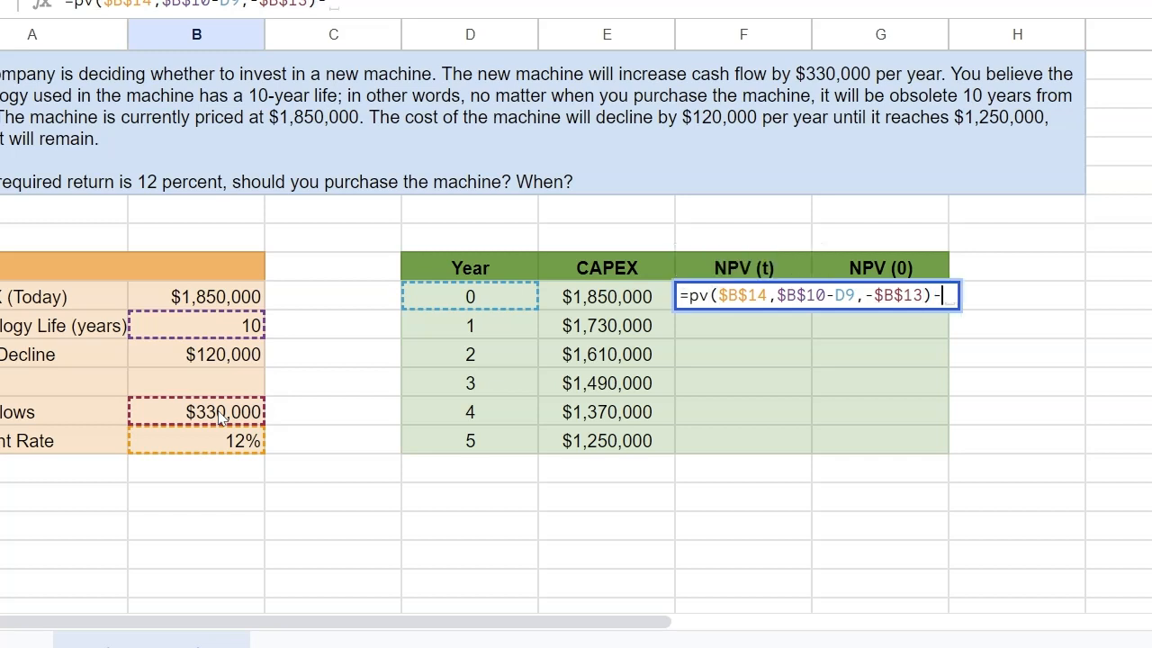
{"action": "left_click", "coordinate": [590, 299]}
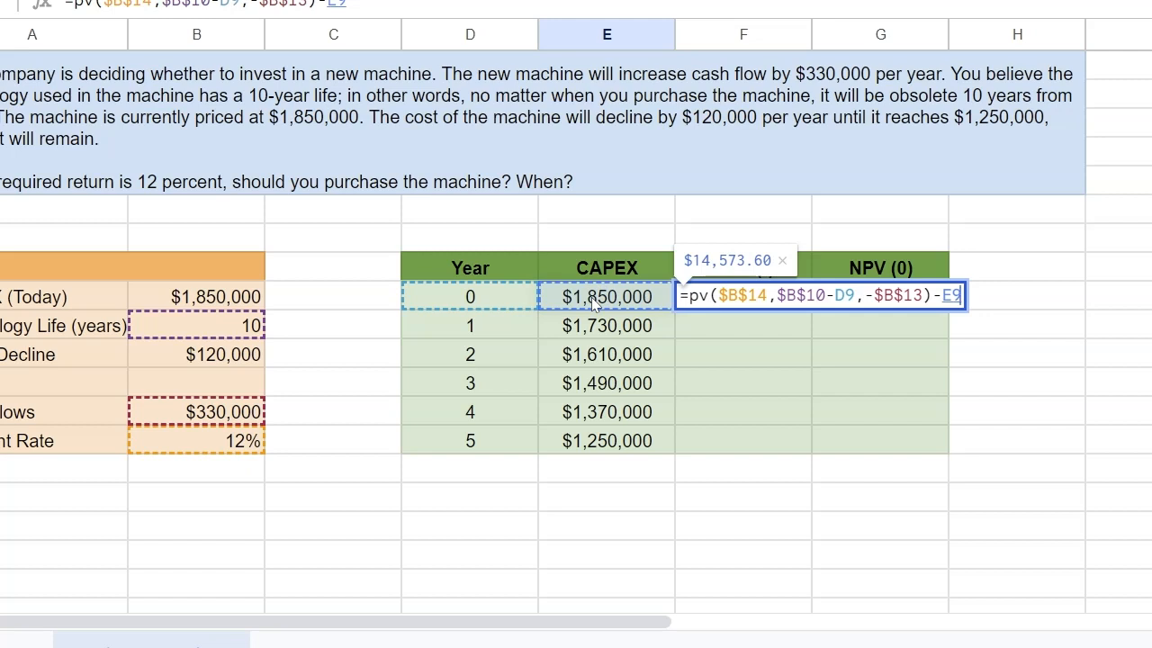
{"action": "key", "text": "Return"}
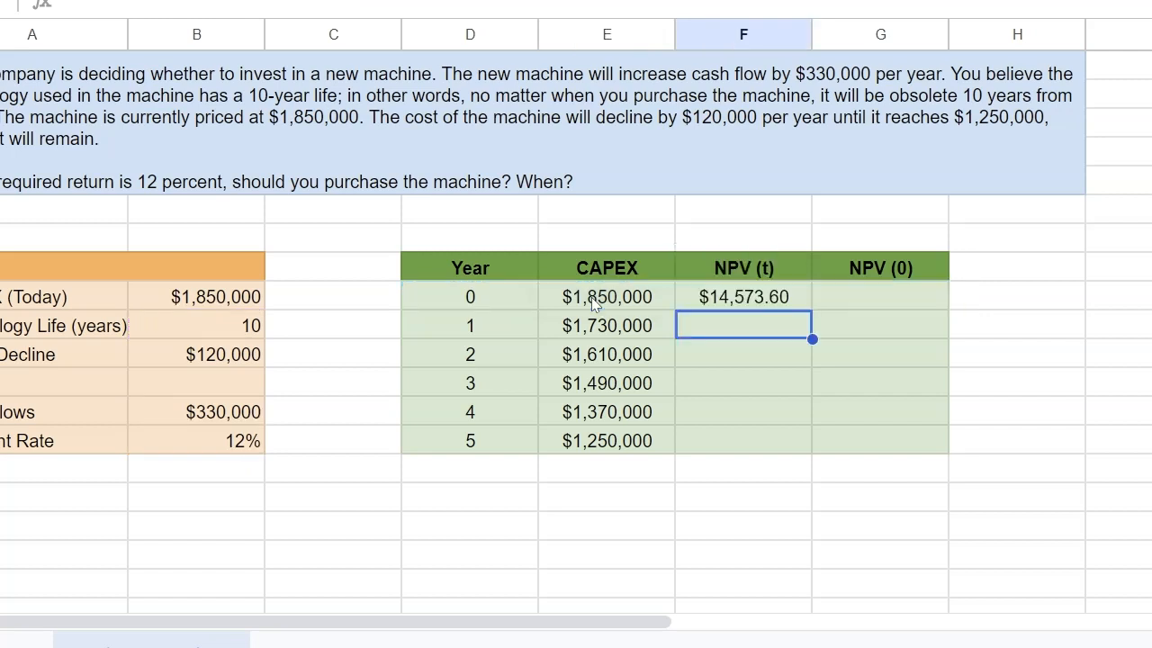
Copy the NPV (t) formula from F9 down through year 5 in F14.
{"action": "left_click", "coordinate": [770, 298]}
{"action": "key", "text": "ctrl+c"}
{"action": "key", "text": "shift+Down"}
{"action": "key", "text": "shift+Down"}
{"action": "key", "text": "shift+Down"}
{"action": "key", "text": "shift+Down"}
{"action": "key", "text": "shift+Down"}
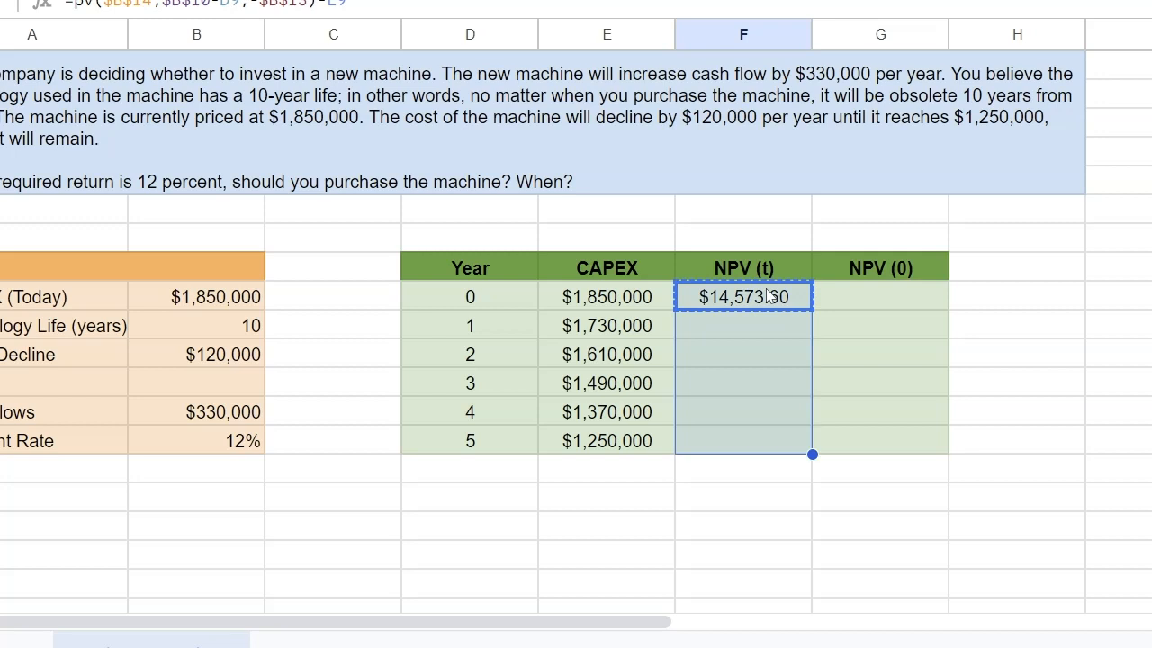
{"action": "key", "text": "ctrl+v"}
{"action": "left_click", "coordinate": [1054, 415]}
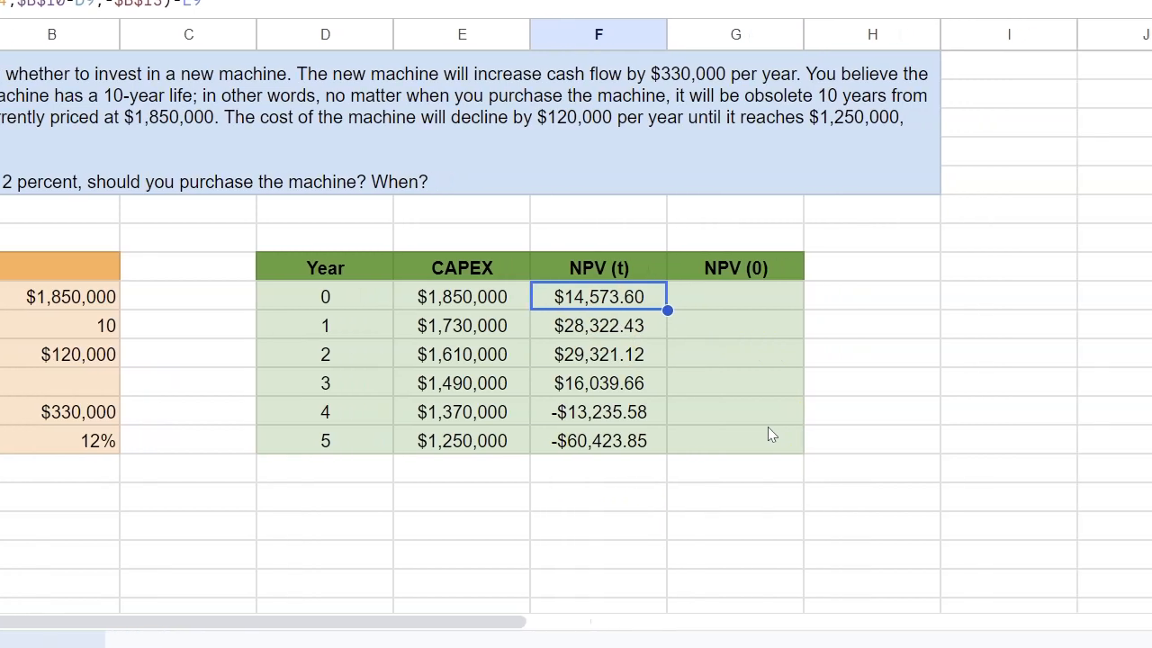
{"action": "left_click", "coordinate": [606, 329]}
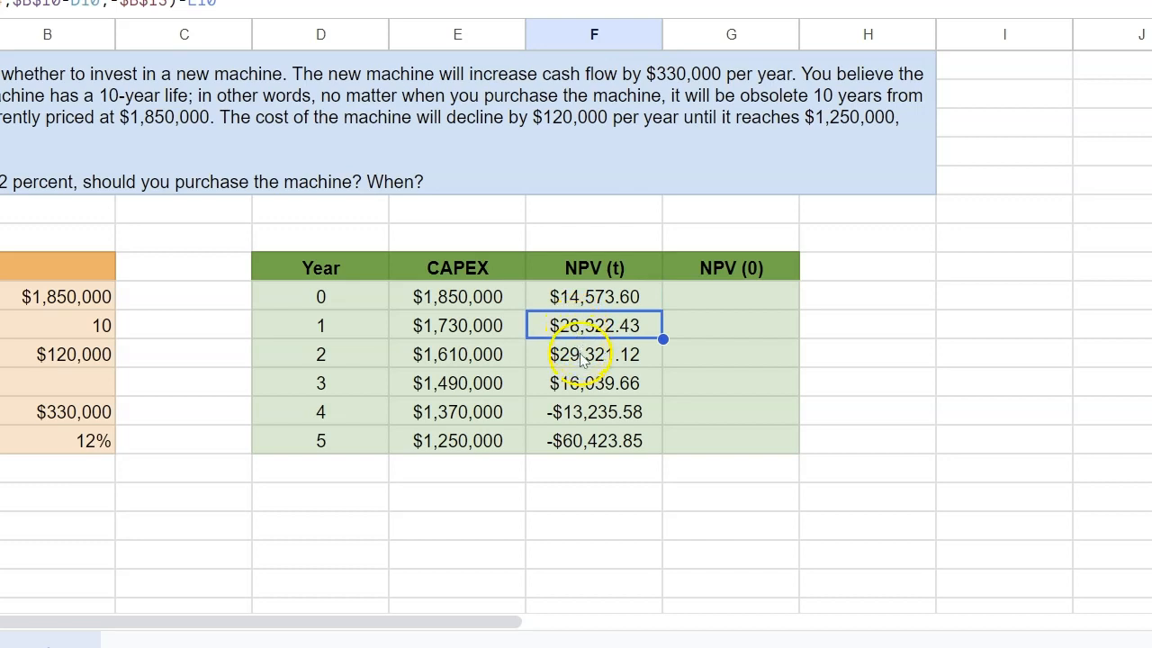
{"action": "left_click", "coordinate": [583, 361]}
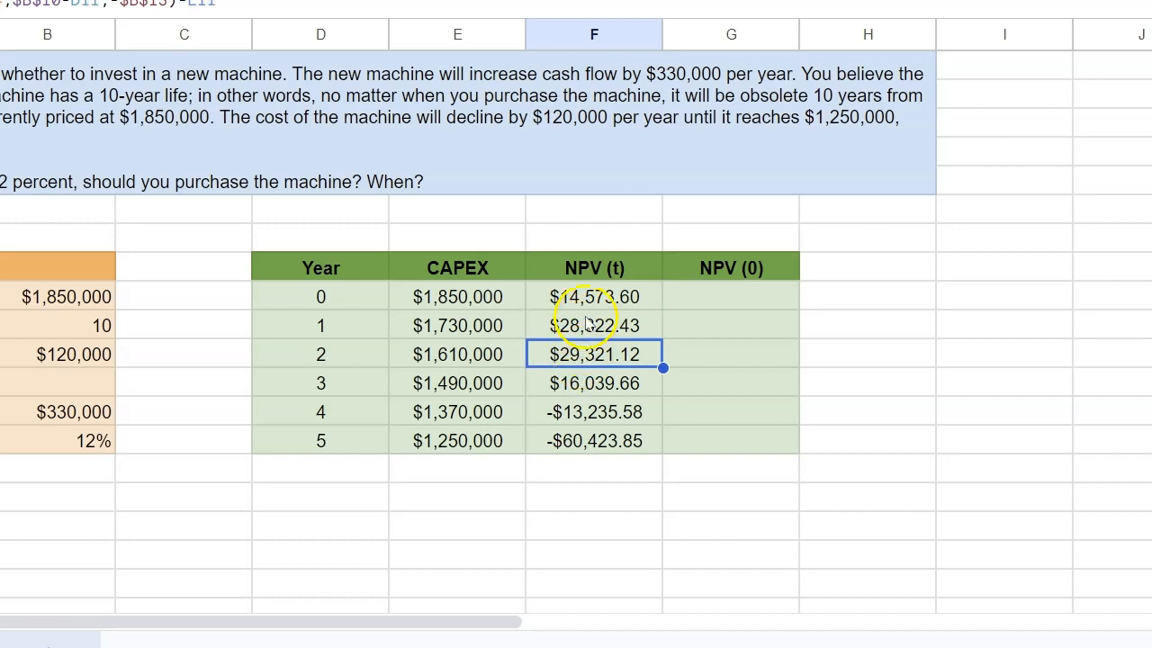
{"action": "left_click", "coordinate": [594, 335]}
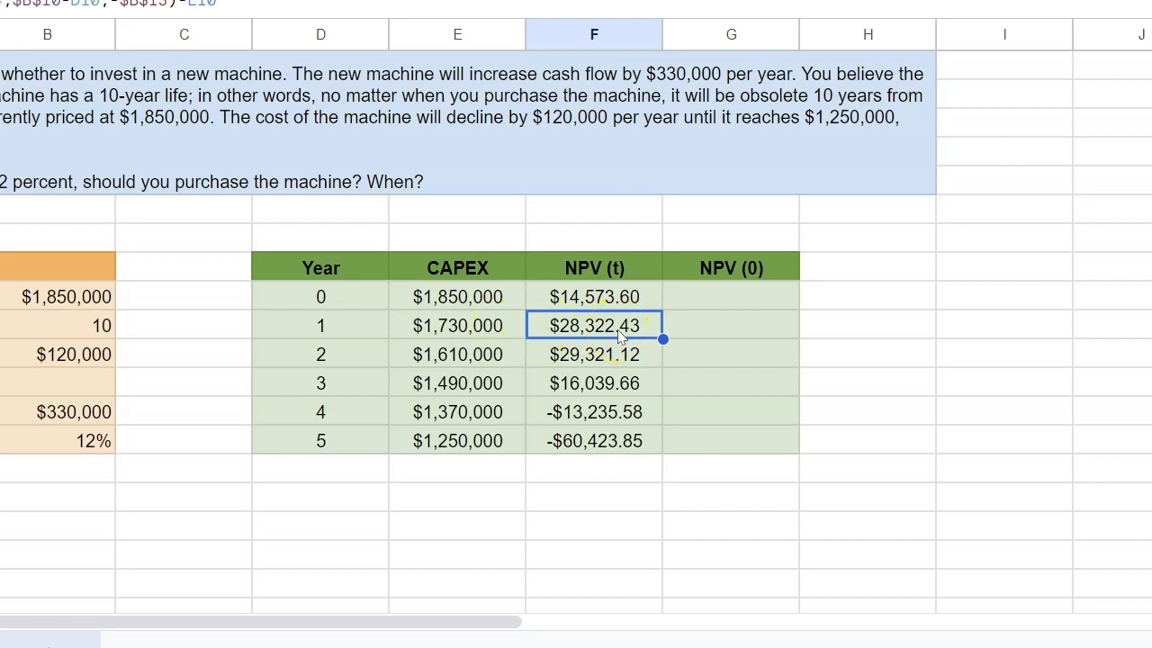
{"action": "left_click", "coordinate": [602, 299]}
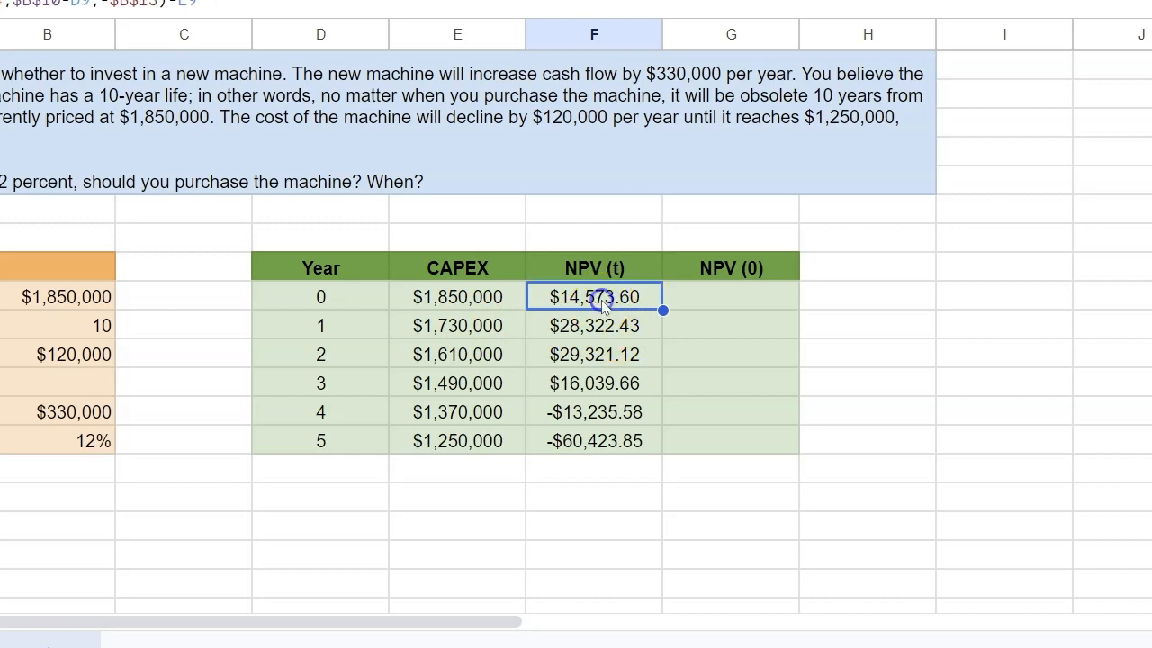
Review the NPV (t) values in column F for each purchase year from 0 through 5.
{"action": "left_click", "coordinate": [600, 356]}
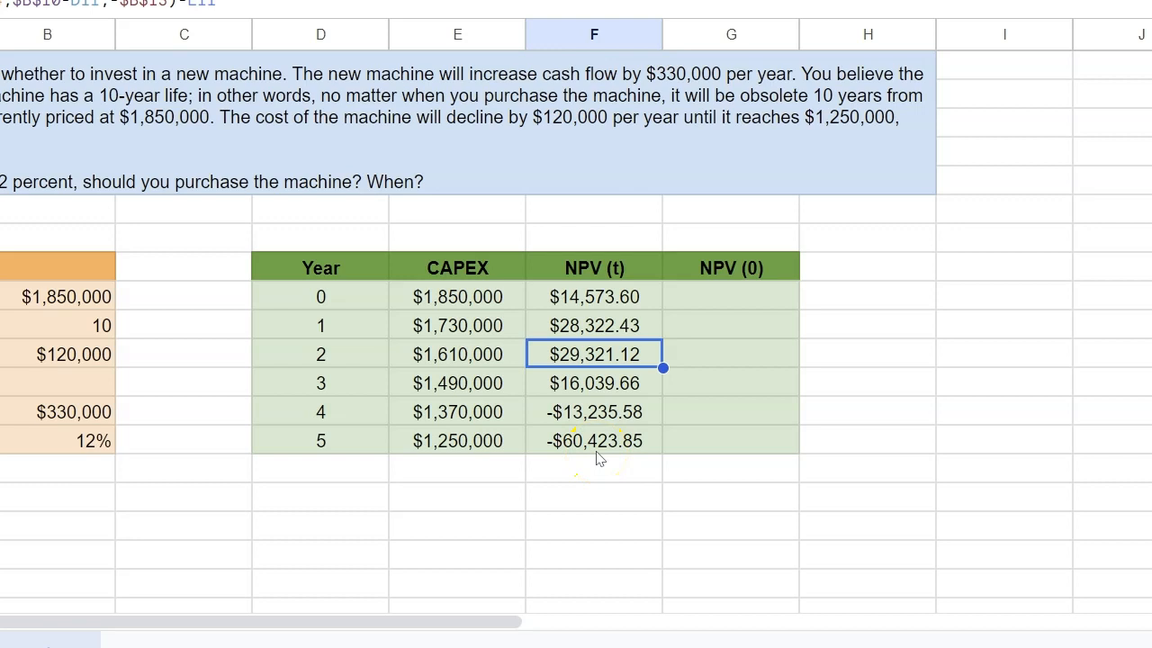
{"action": "left_click", "coordinate": [598, 328]}
{"action": "left_click", "coordinate": [598, 356]}
{"action": "left_click", "coordinate": [598, 384]}
{"action": "left_click", "coordinate": [598, 414]}
{"action": "left_click", "coordinate": [597, 441]}
{"action": "left_click", "coordinate": [598, 300]}
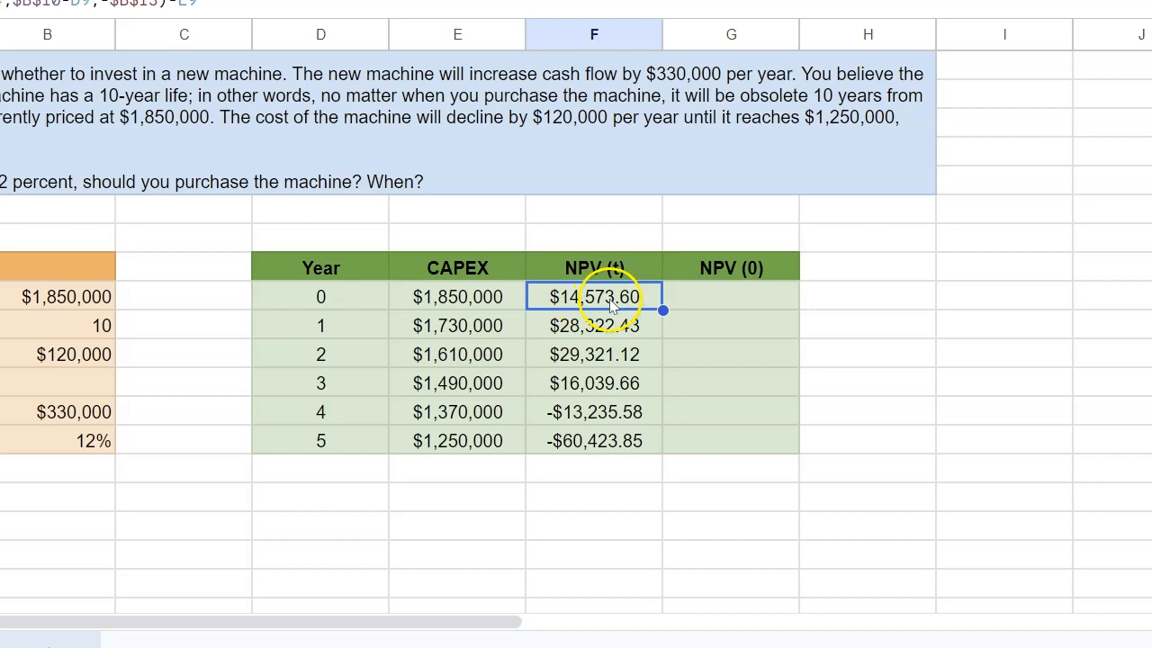
{"action": "left_click", "coordinate": [592, 276]}
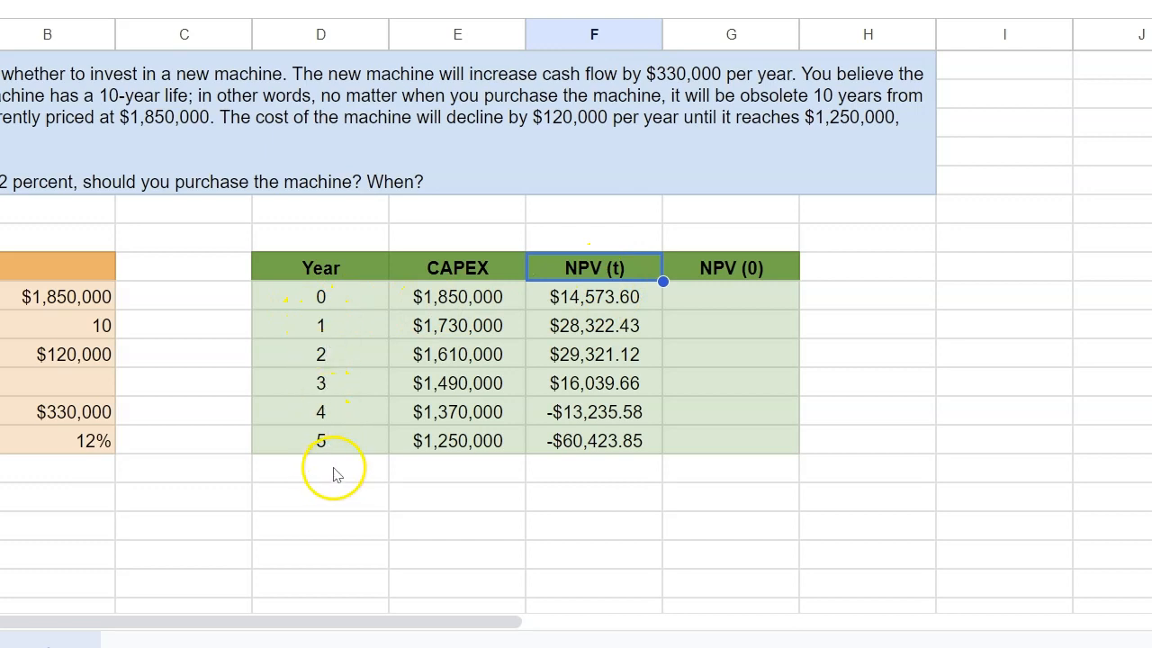
Begin the year 0 NPV (0) formula in G9 by dividing F9 by (1+$B$14), locking the discount rate reference.
{"action": "left_click", "coordinate": [739, 292]}
{"action": "type", "text": "="}
{"action": "key", "text": "Left"}
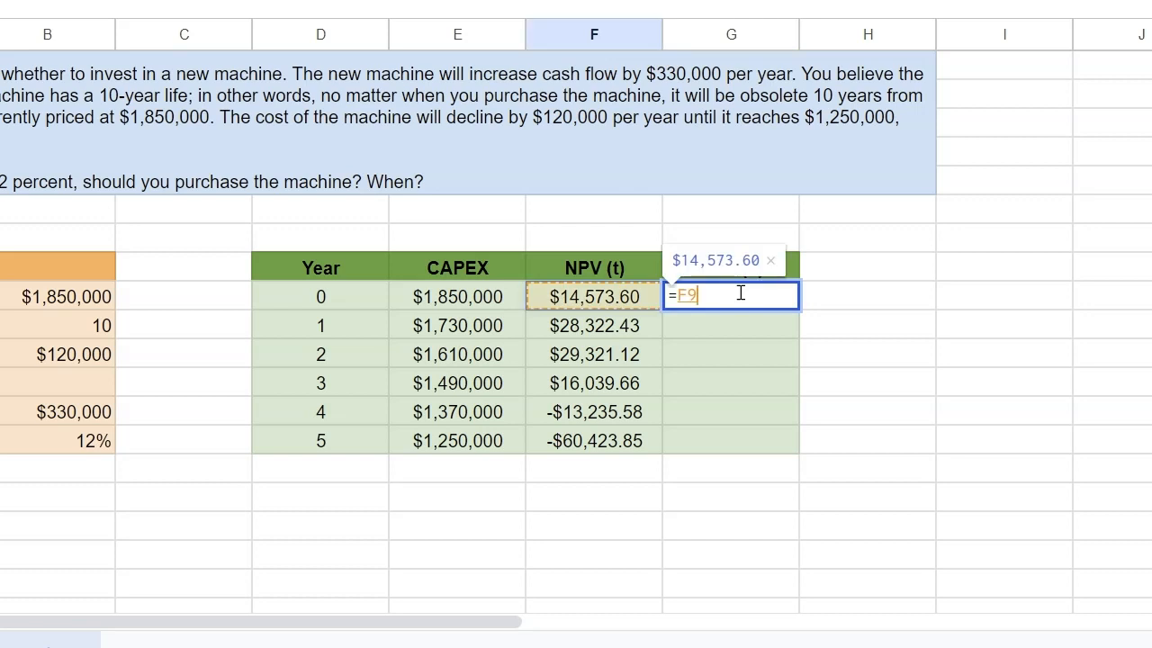
{"action": "type", "text": "/"}
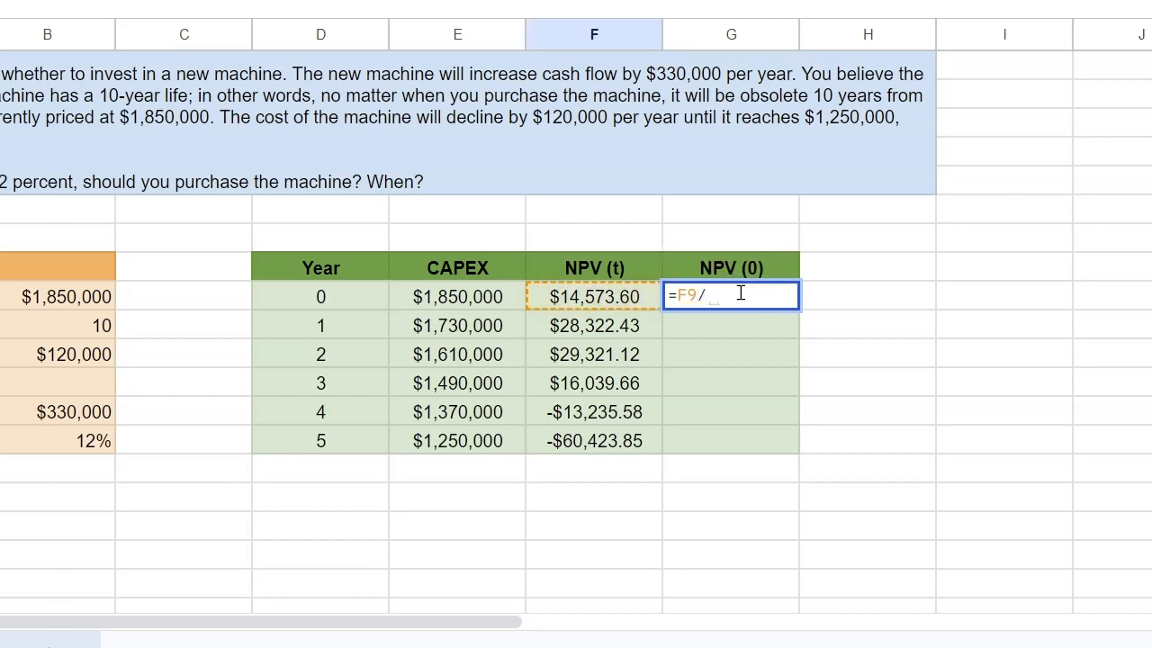
{"action": "type", "text": "(1+"}
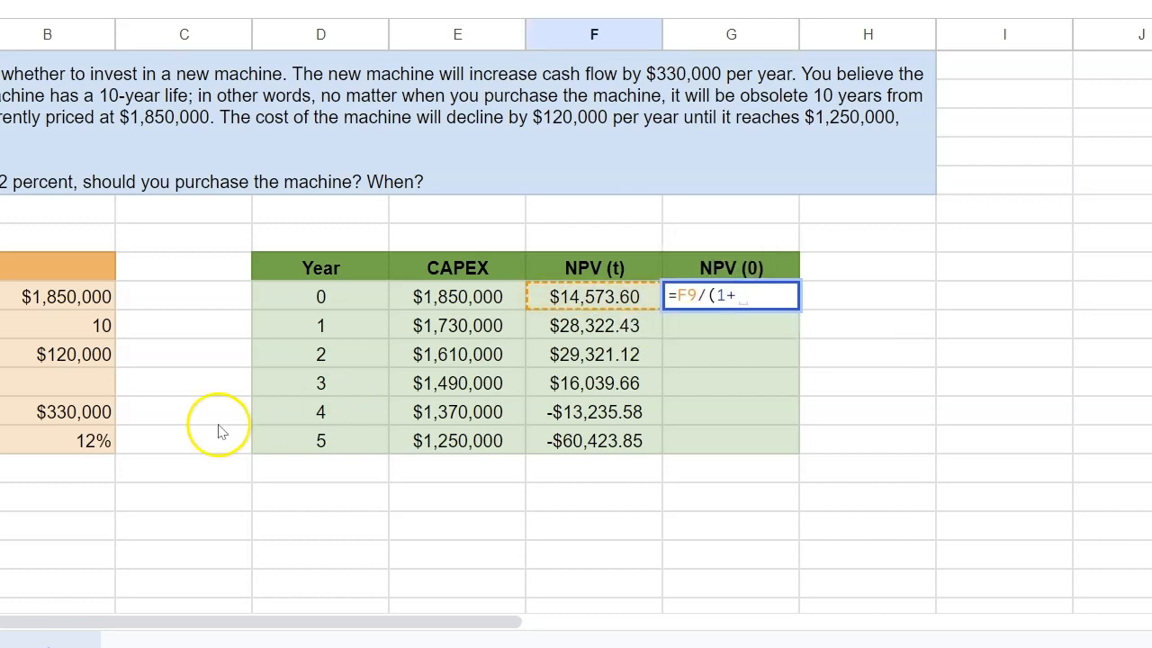
{"action": "left_click", "coordinate": [92, 441]}
{"action": "key", "text": "F4"}
{"action": "type", "text": ")"}
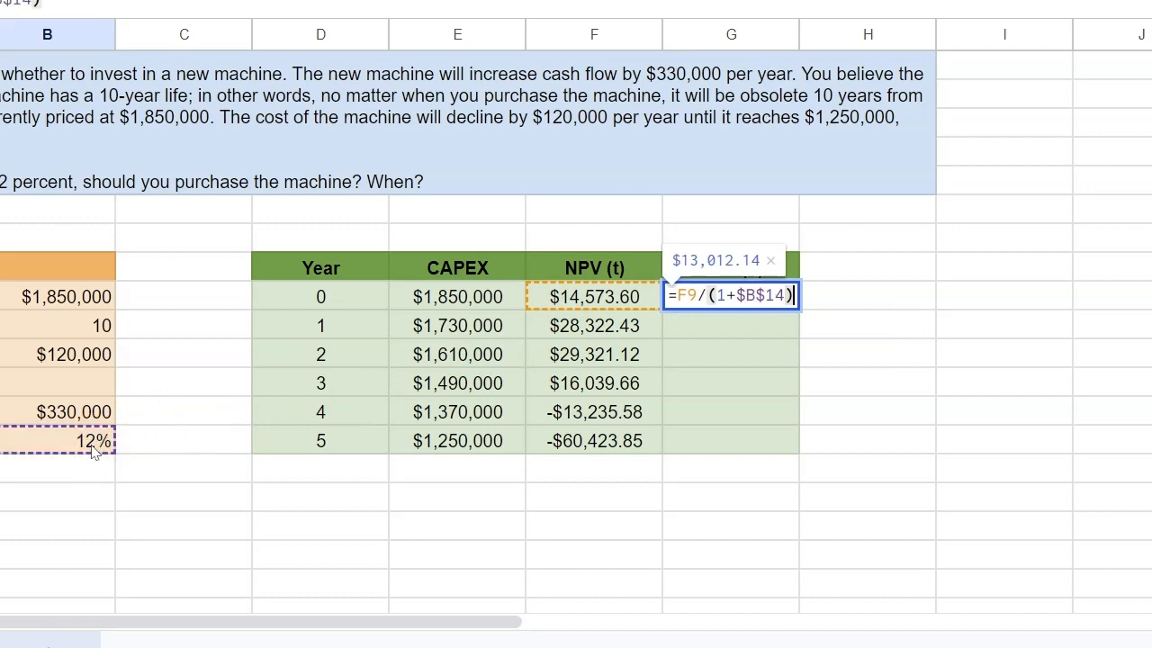
Raise the G9 discount factor to the power of D9 and enclose the whole denominator in parentheses, giving =F9/((1+$B$14)^D9).
{"action": "type", "text": "^"}
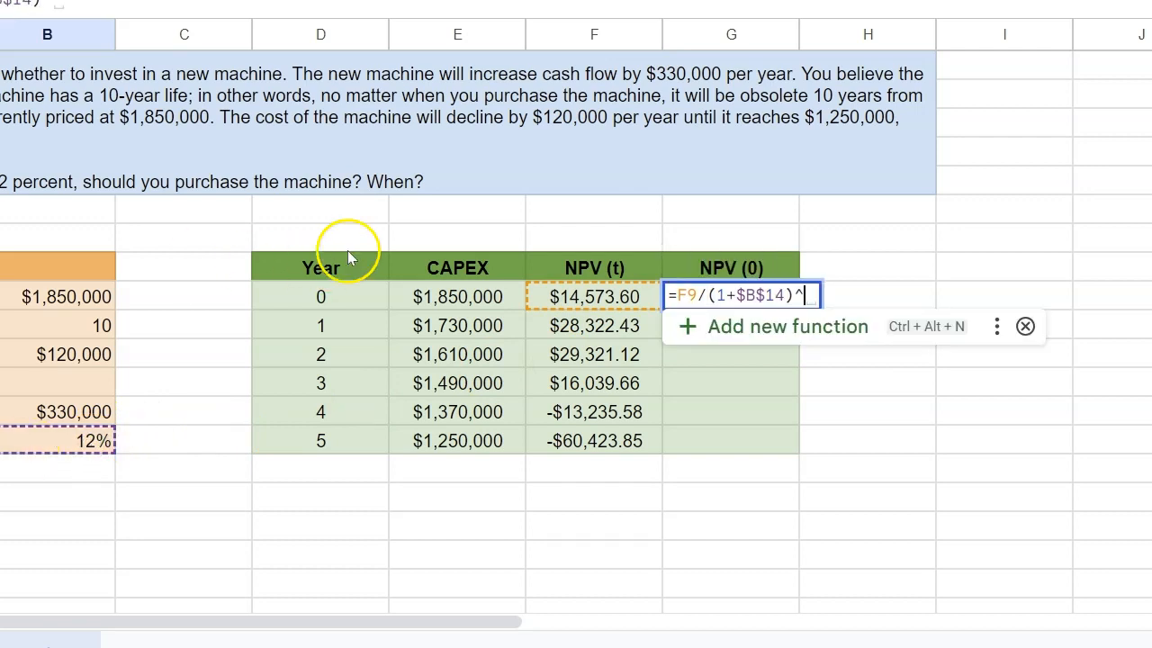
{"action": "left_click", "coordinate": [320, 298]}
{"action": "left_click", "coordinate": [703, 296]}
{"action": "type", "text": "("}
{"action": "key", "text": "End"}
{"action": "type", "text": ")"}
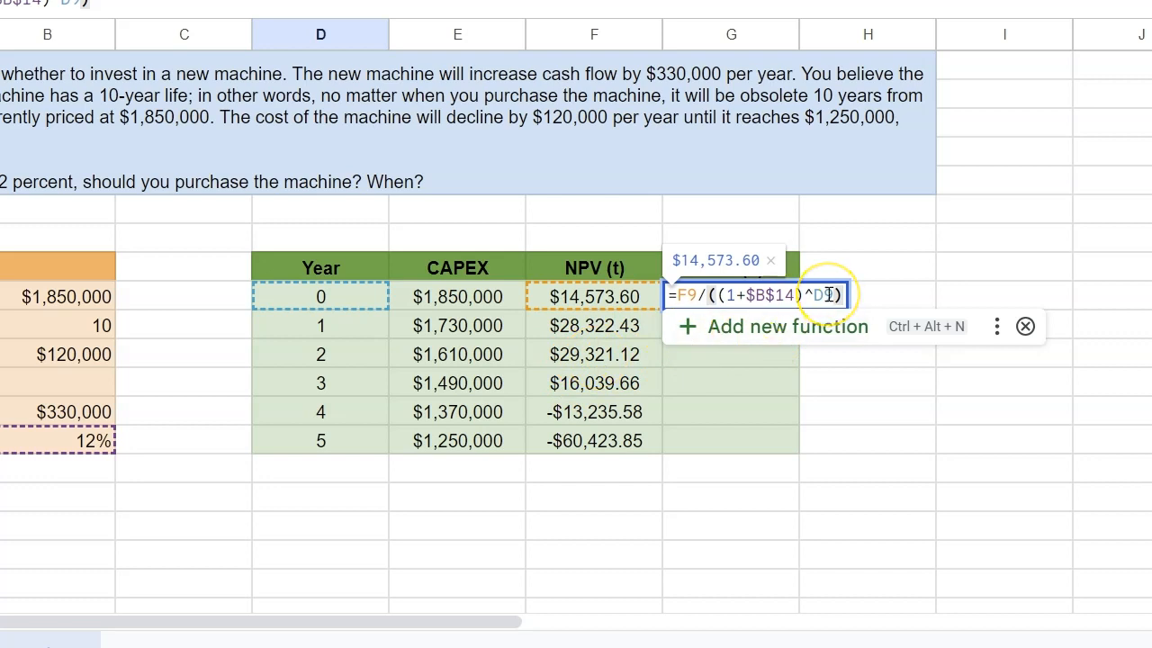
{"action": "key", "text": "Return"}
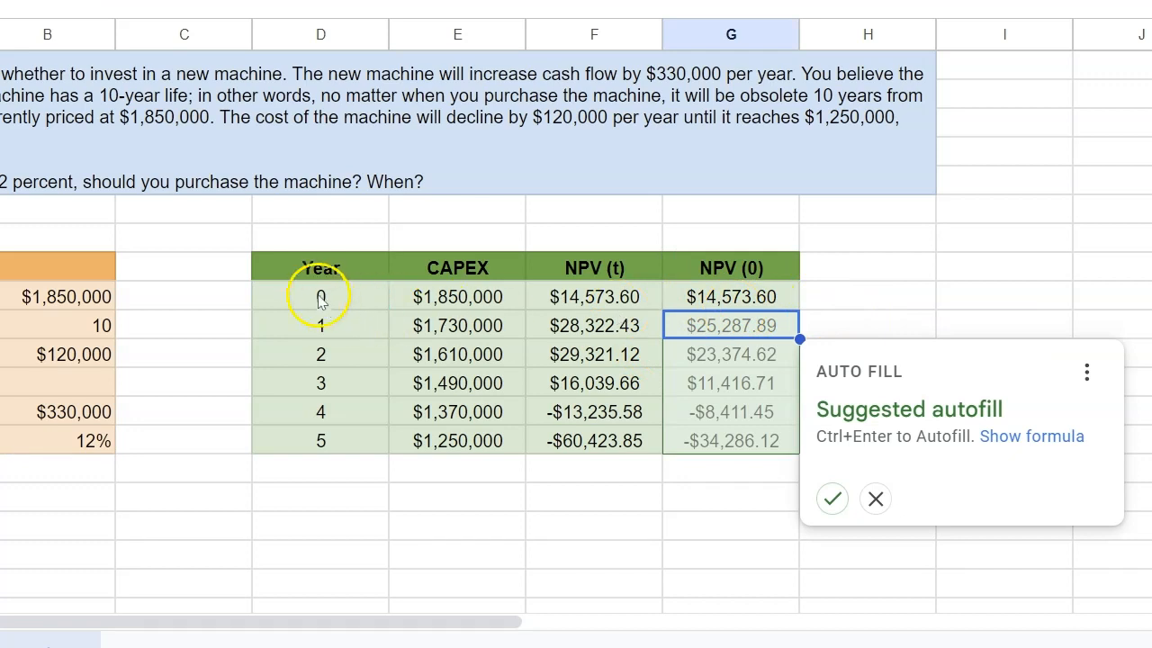
Accept the suggested autofill of the NPV (0) formula down through G14 and check the formulas in G10 and G11.
{"action": "left_click", "coordinate": [834, 500]}
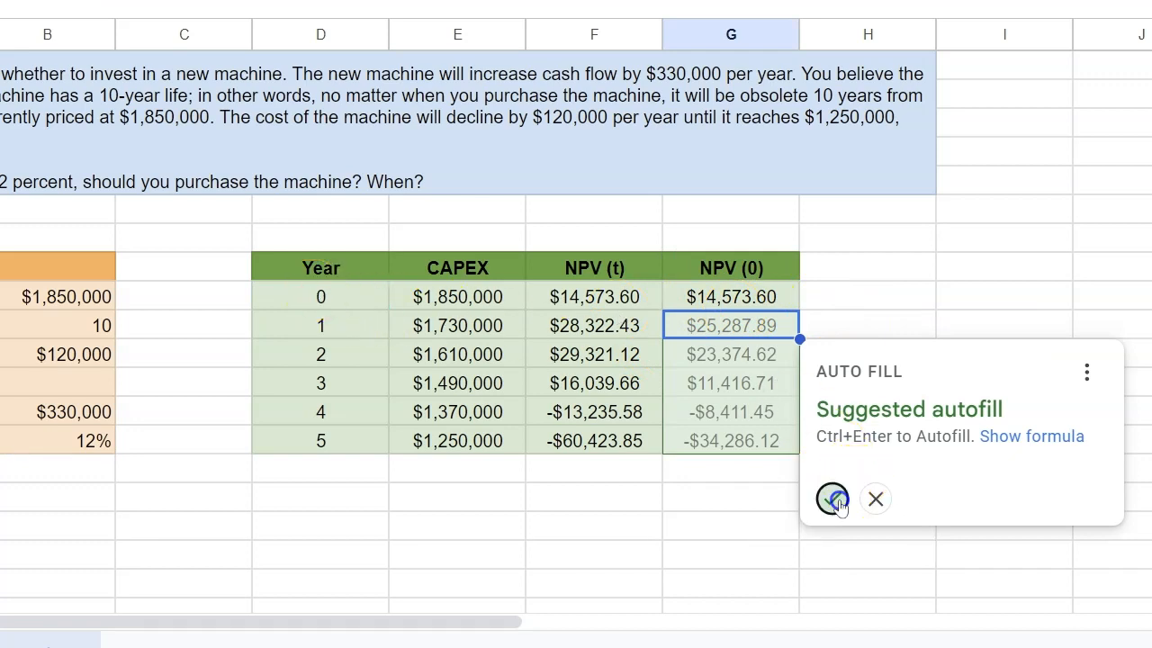
{"action": "left_click", "coordinate": [776, 318]}
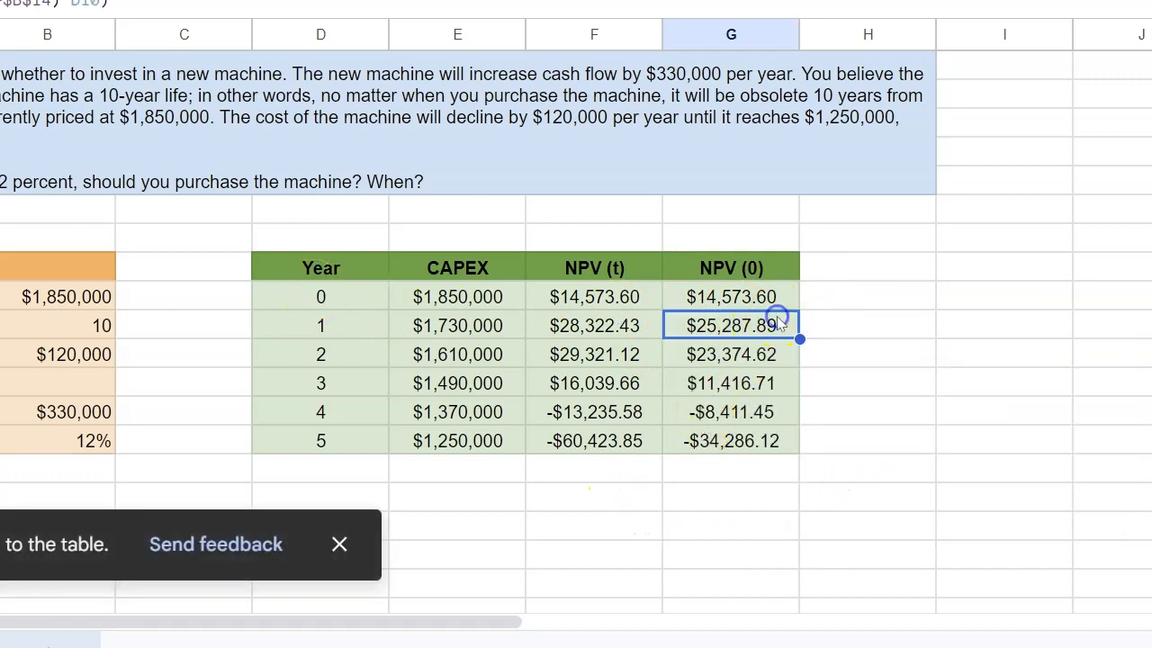
{"action": "double_click", "coordinate": [778, 324]}
{"action": "left_click", "coordinate": [831, 324]}
{"action": "key", "text": "Return"}
{"action": "double_click", "coordinate": [738, 353]}
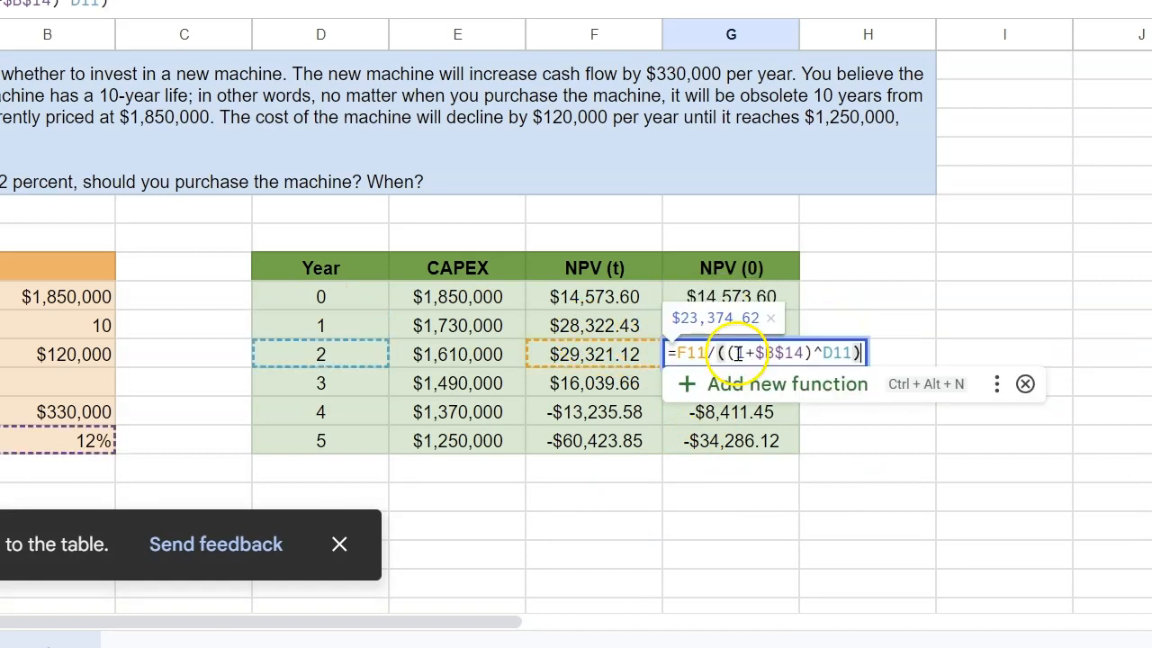
{"action": "key", "text": "Escape"}
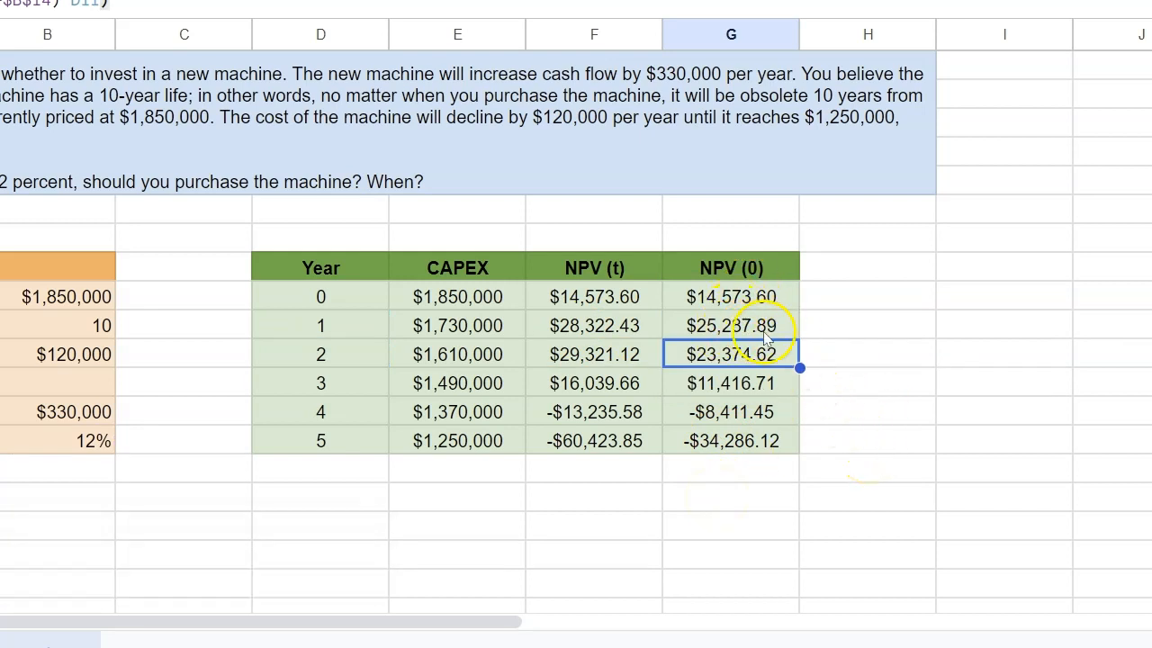
Compare the NPV (0) values in G9:G14 across the purchase years, focusing on year 1, to identify the best time to buy.
{"action": "left_click_drag", "start_coordinate": [764, 297], "coordinate": [765, 447]}
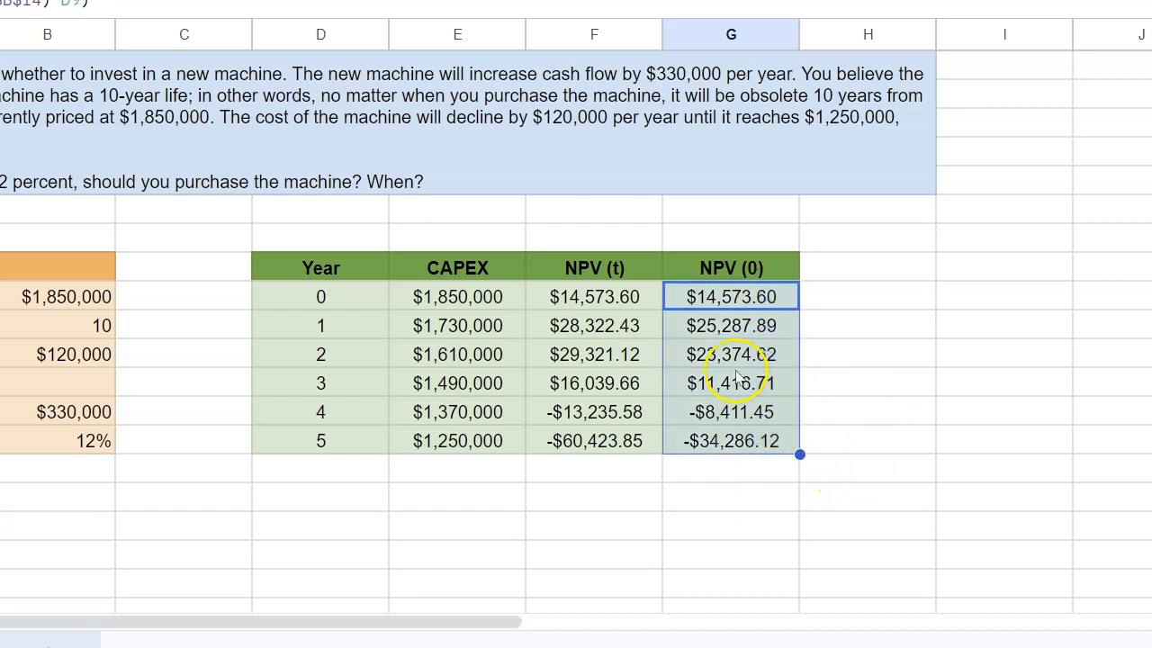
{"action": "left_click", "coordinate": [736, 328]}
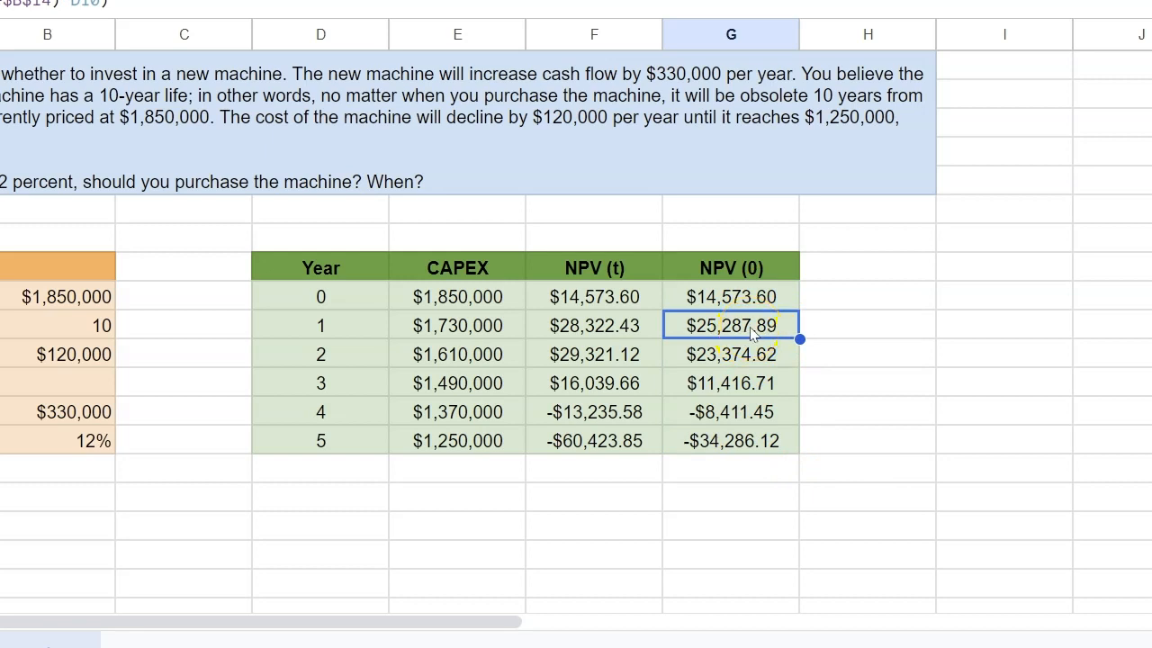
{"action": "left_click", "coordinate": [330, 327]}
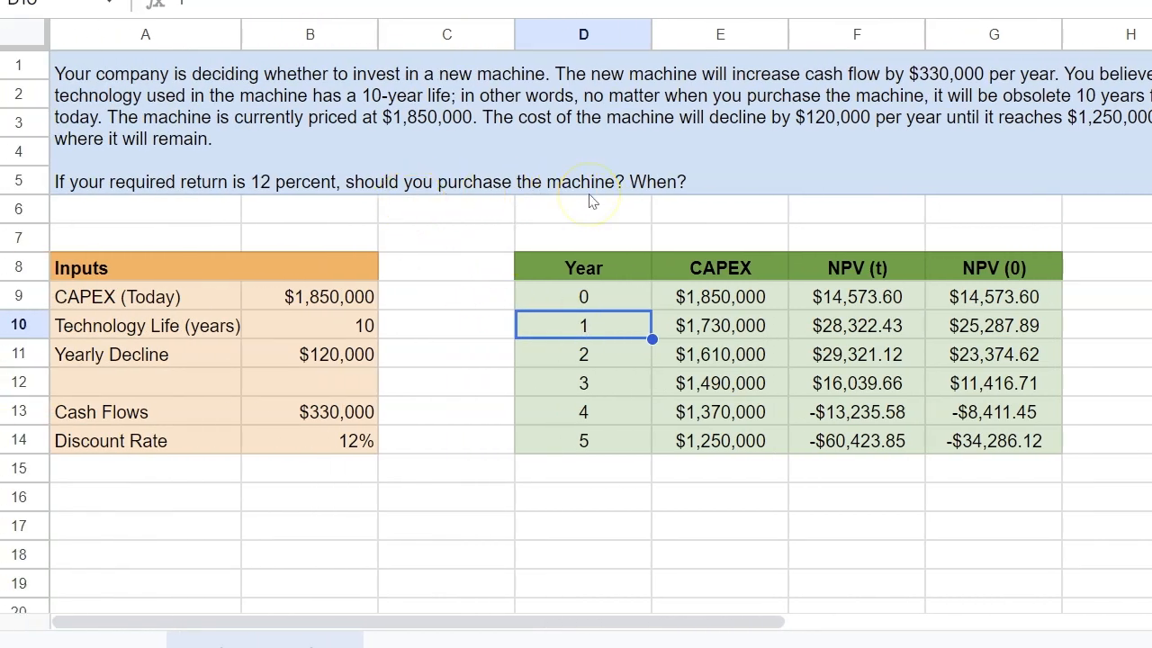
{"action": "left_click", "coordinate": [1015, 334]}
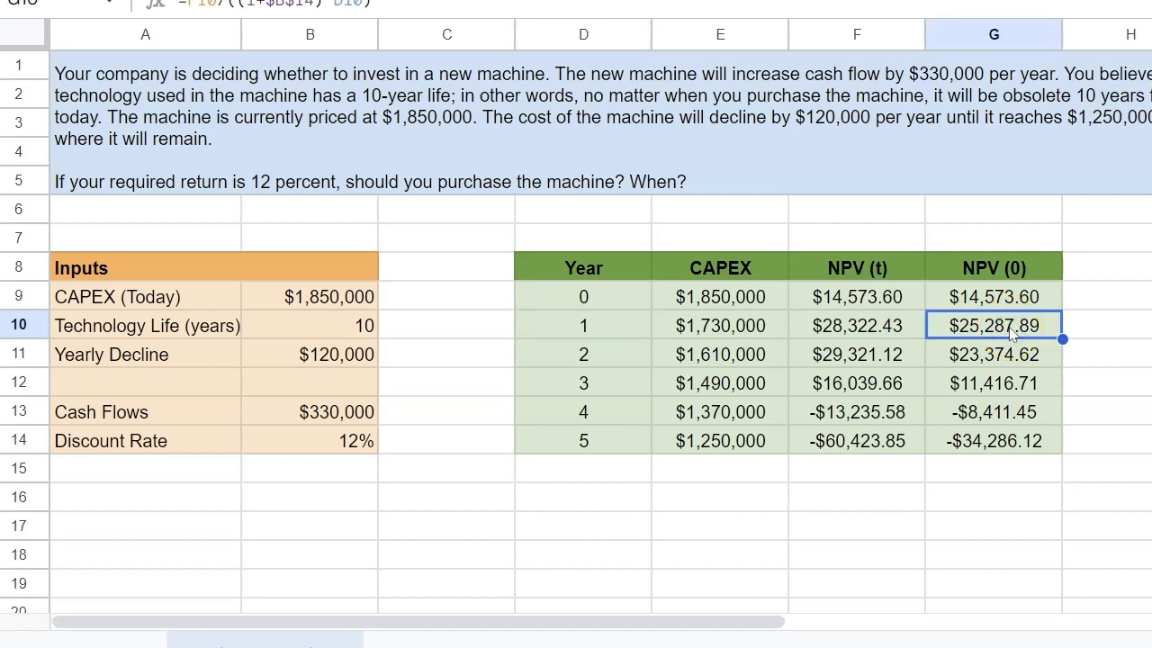